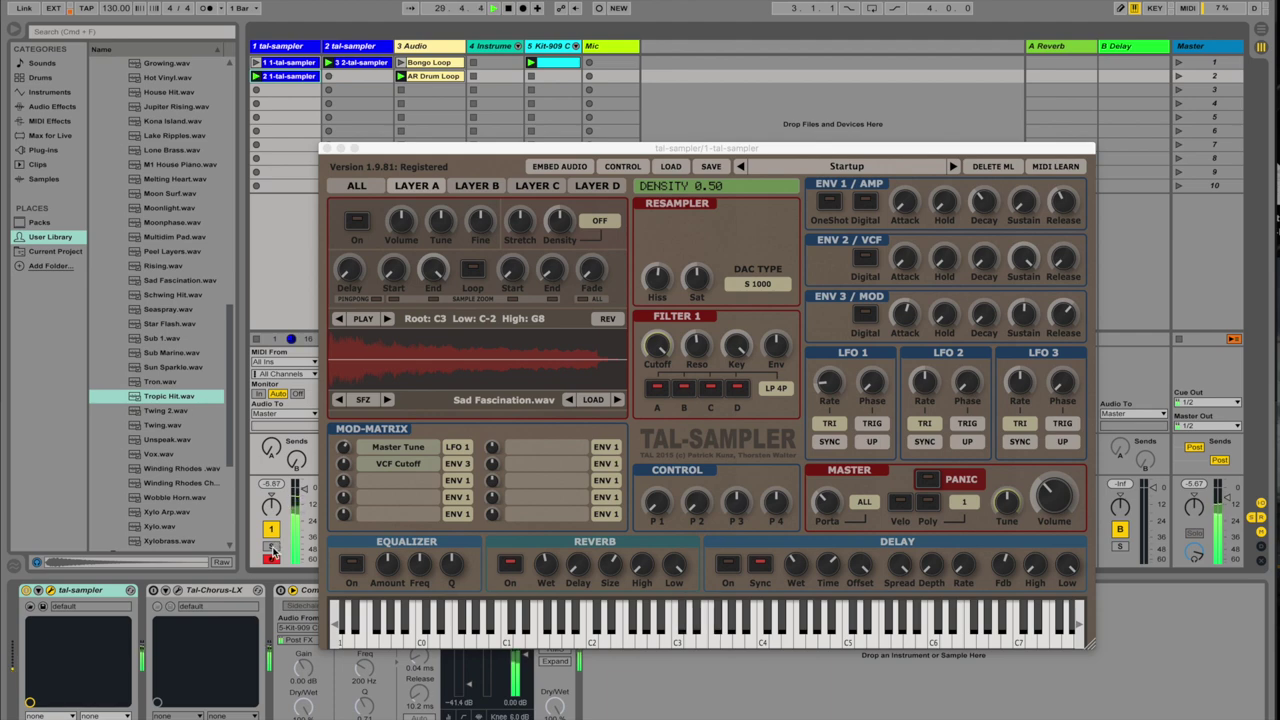
left_click(272, 549)
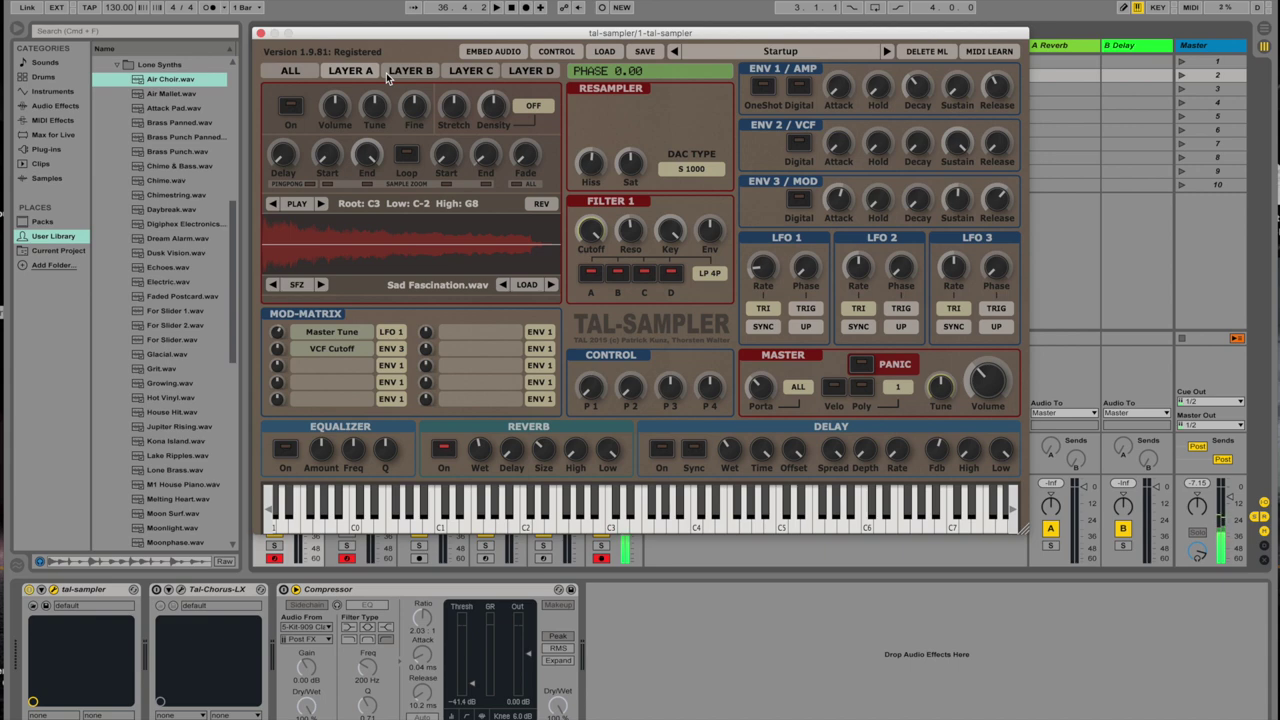
Step: Show the Instrument Rack on the fourth track and inspect its Sub and Hit chains
left_click_drag(418, 35, 608, 226)
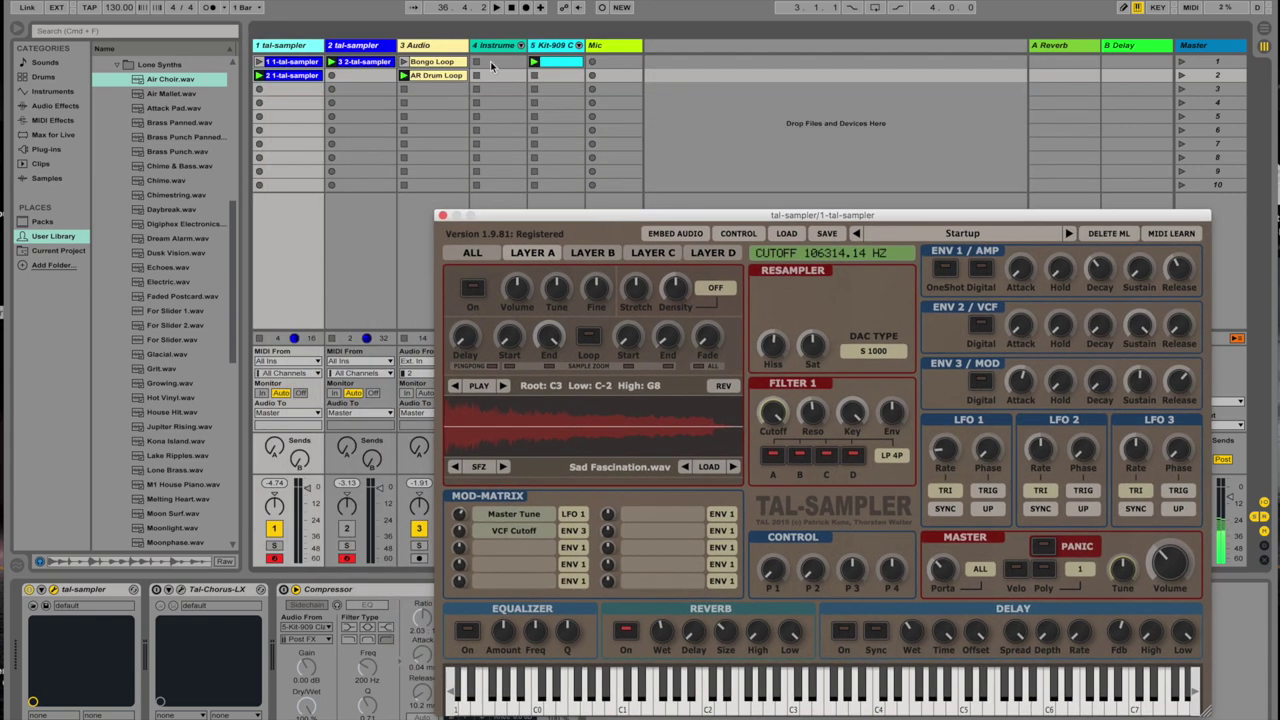
left_click(491, 52)
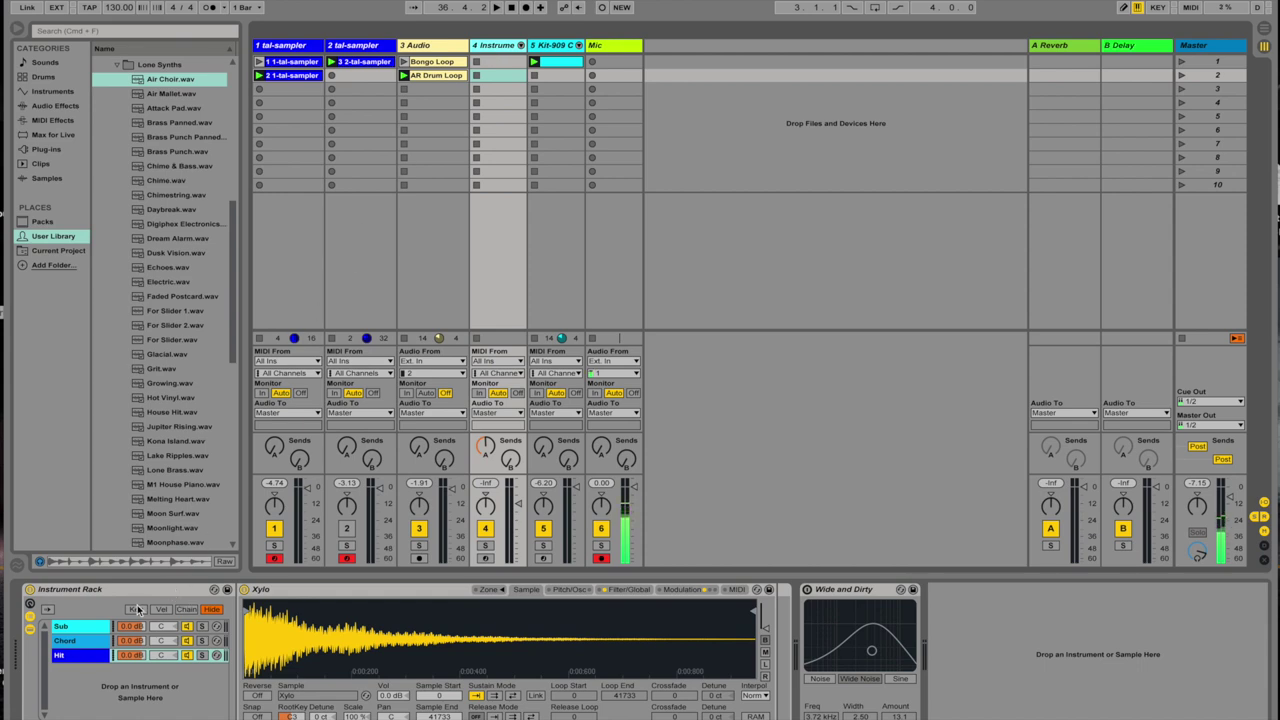
left_click(91, 628)
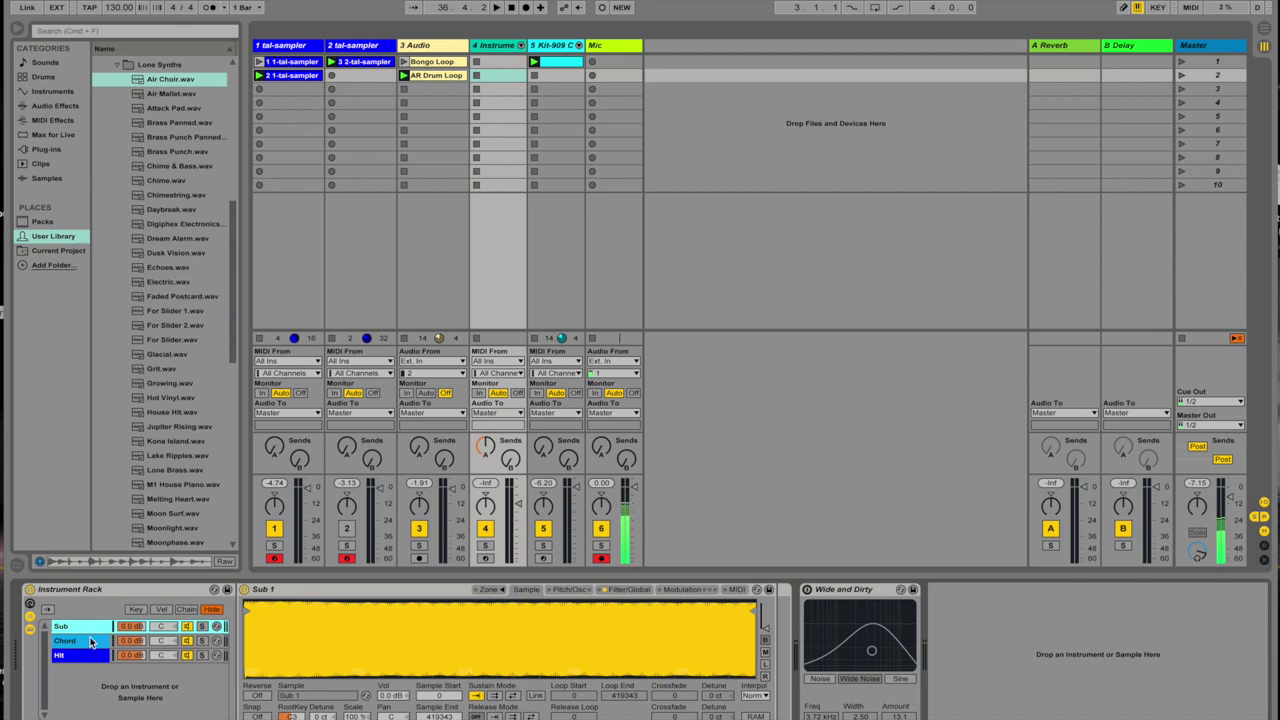
left_click(90, 657)
left_click(90, 658)
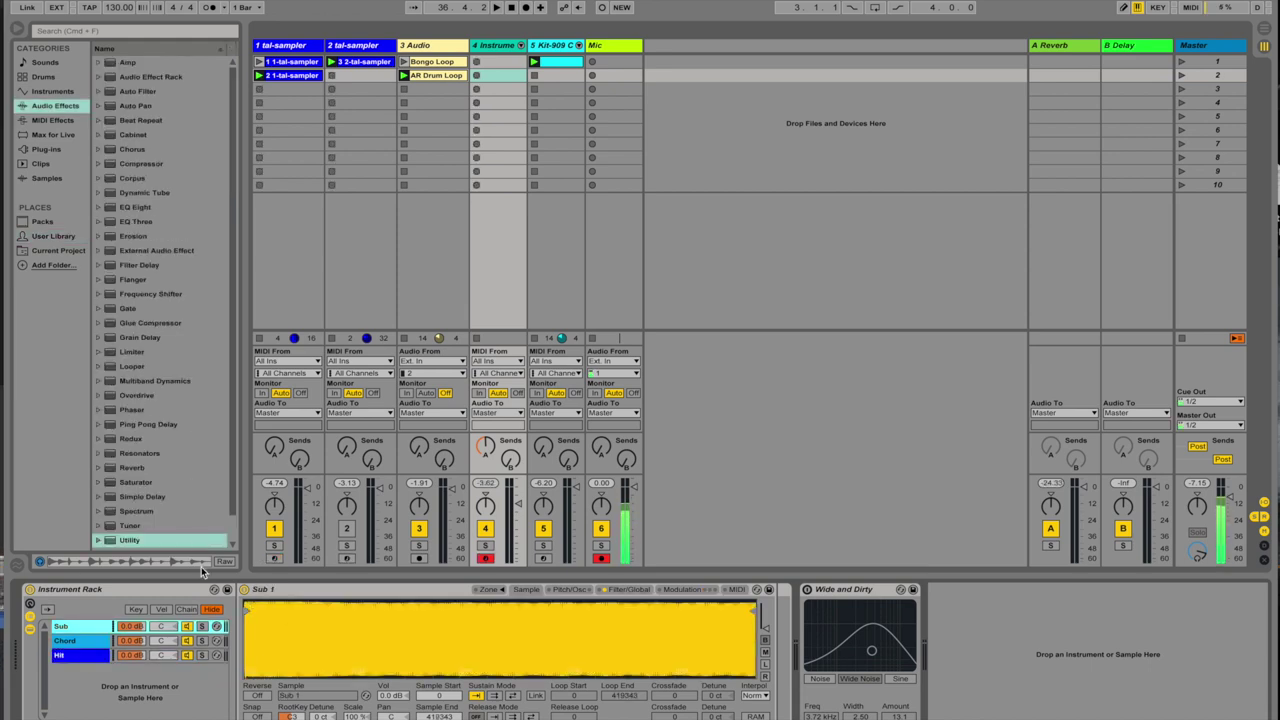
Step: Solo the rack's Sub, Chord and Hit chains in turn to hear each layer separately
left_click(202, 627)
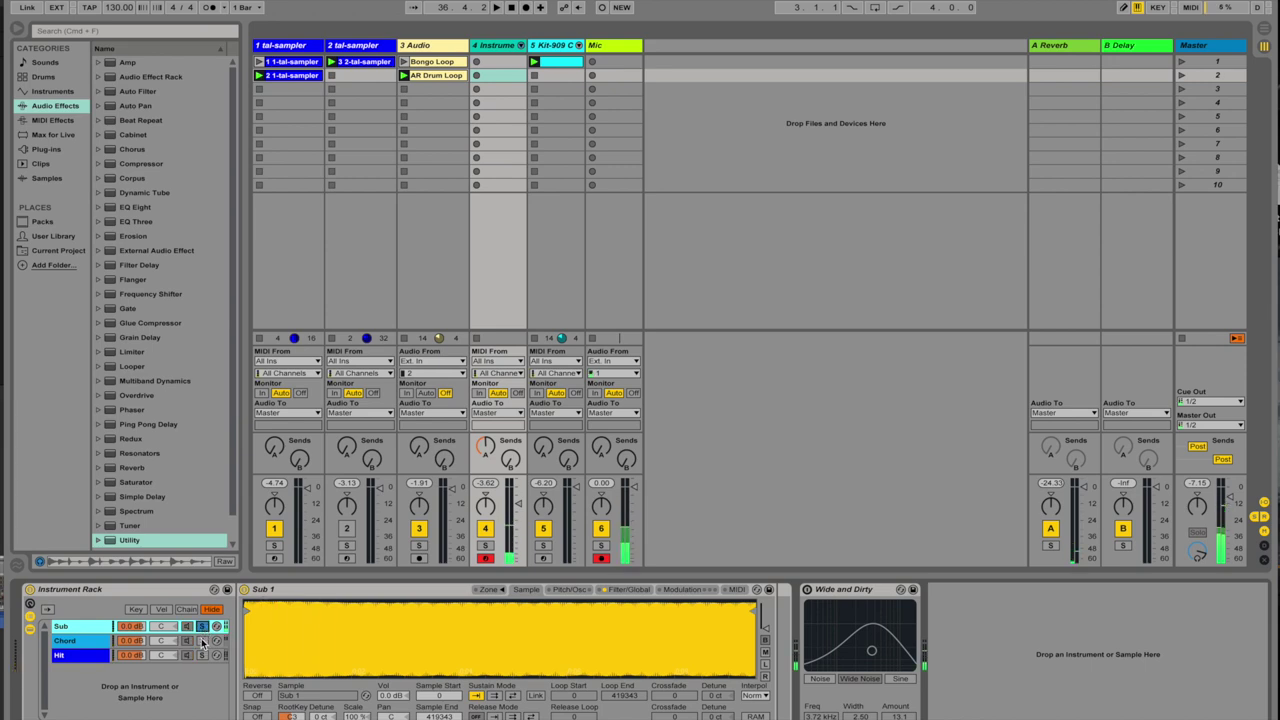
left_click(202, 641)
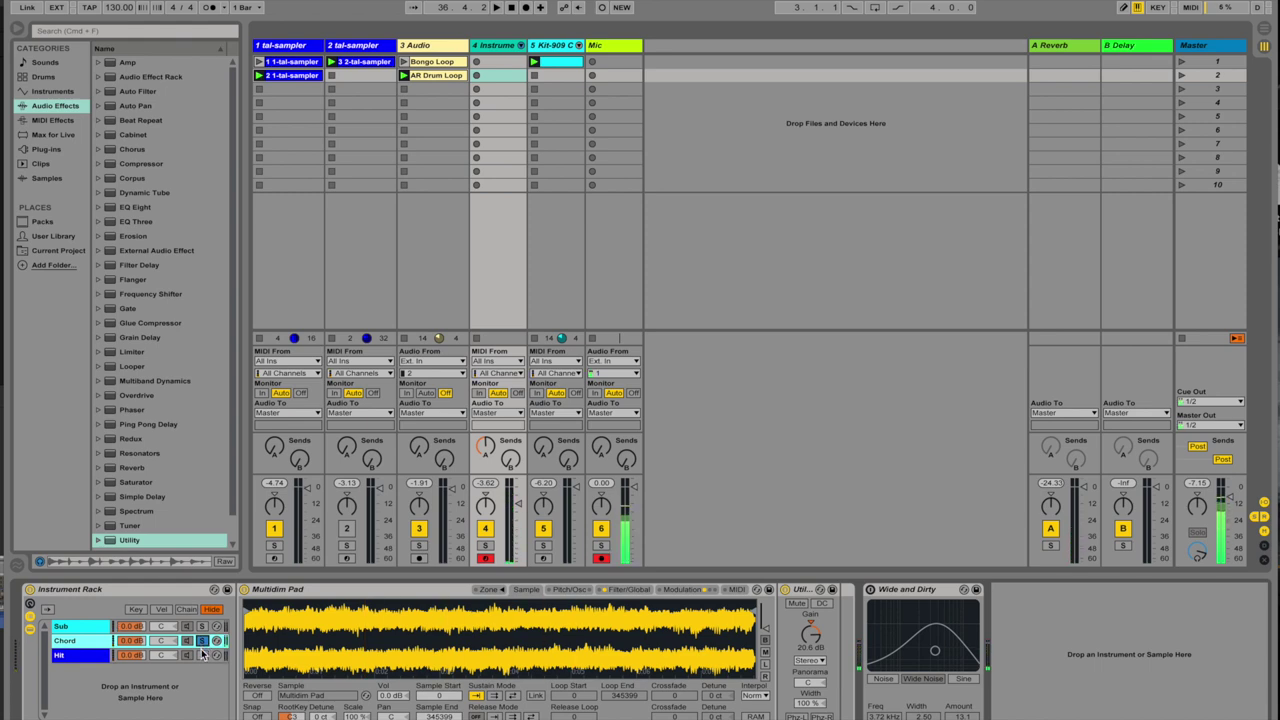
left_click(202, 655)
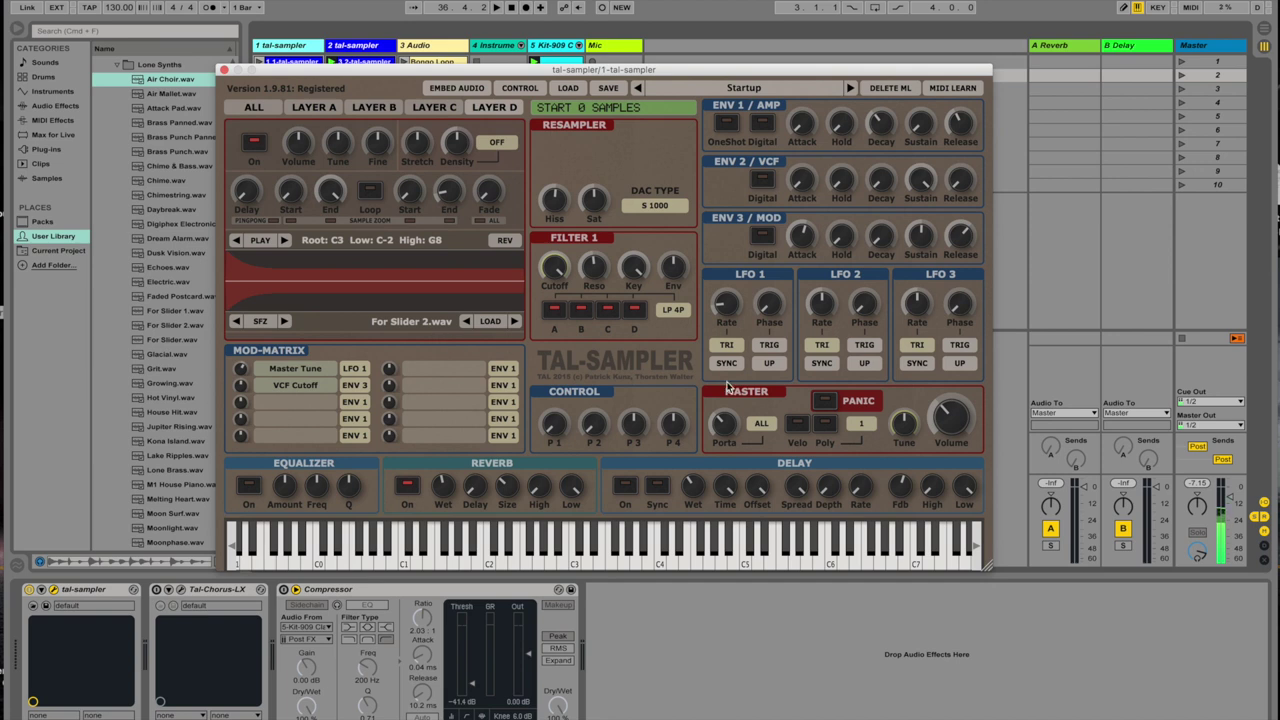
mouse_move(727, 432)
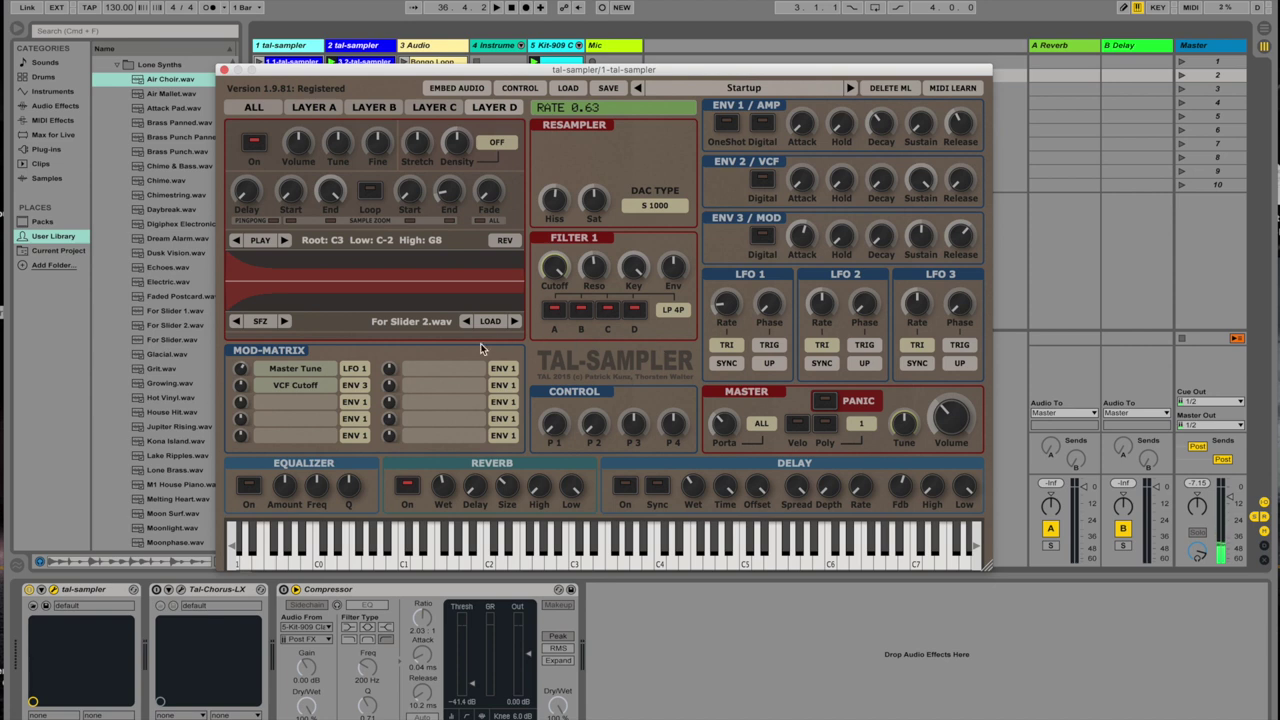
left_click(311, 367)
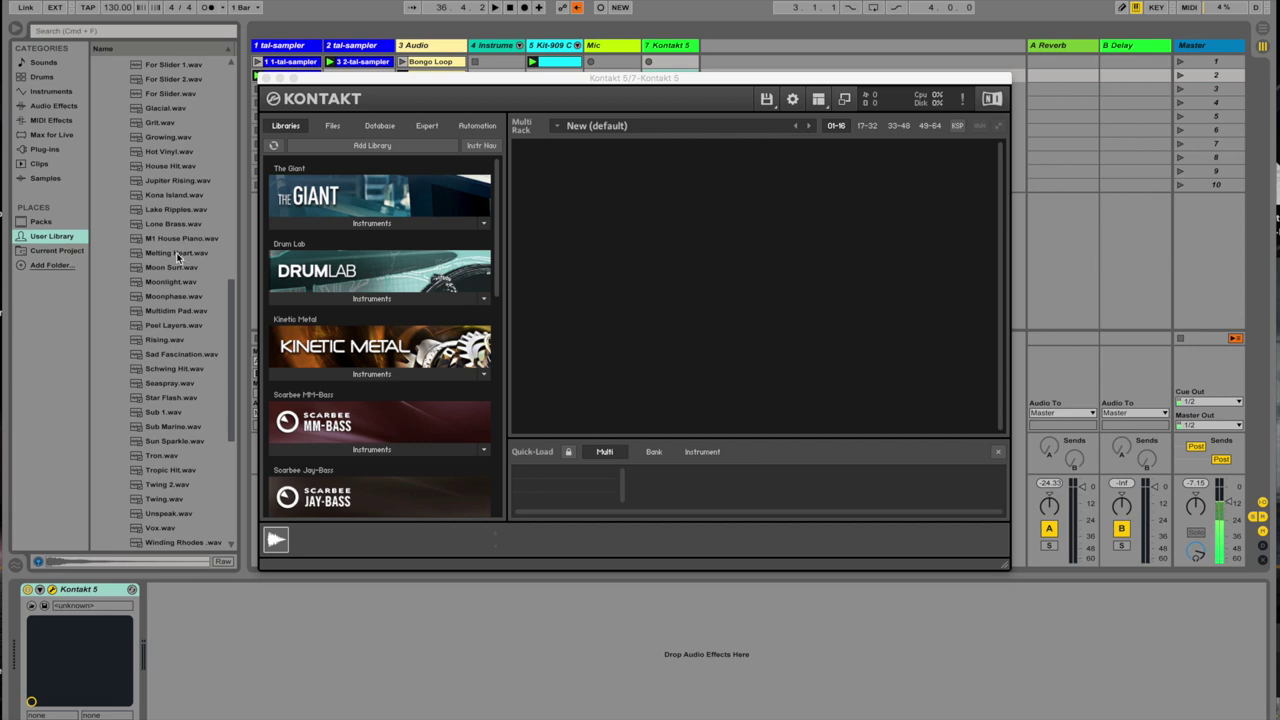
Step: Load Sub 1.wav, Glacial.wav and Xylo.wav from the user library into Kontakt as three separate instruments
left_click(161, 413)
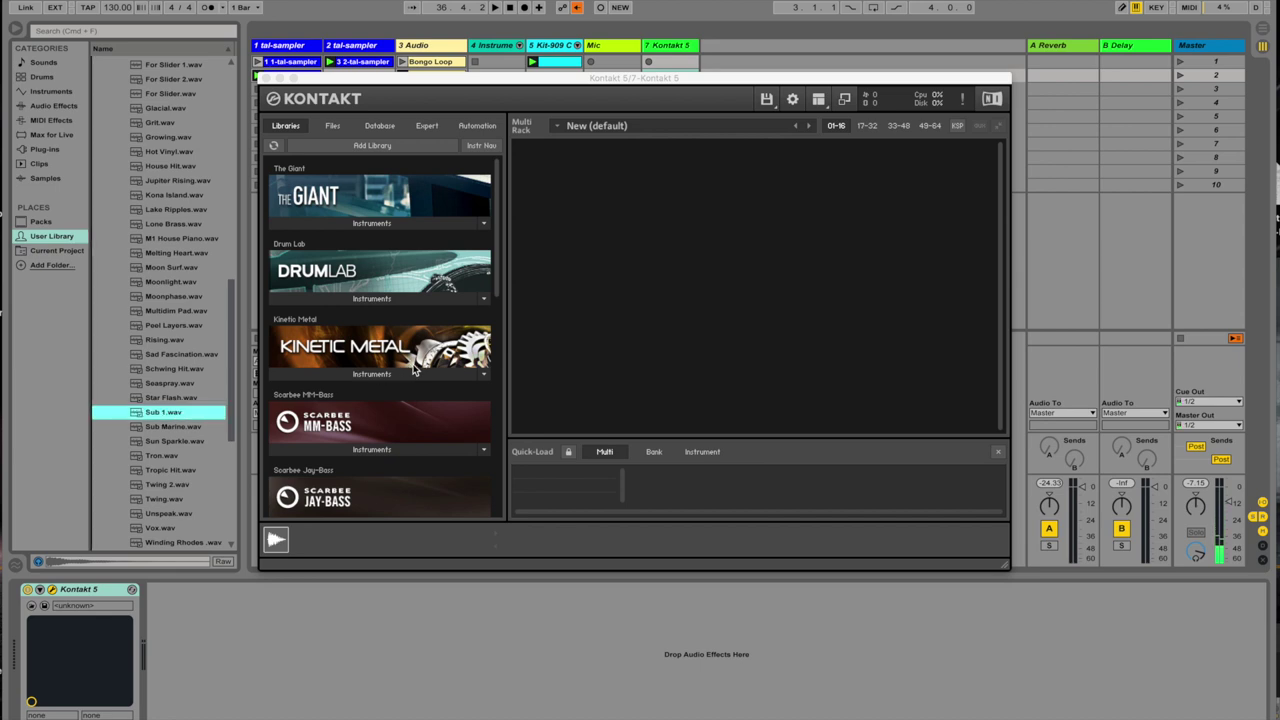
left_click_drag(553, 326, 552, 326)
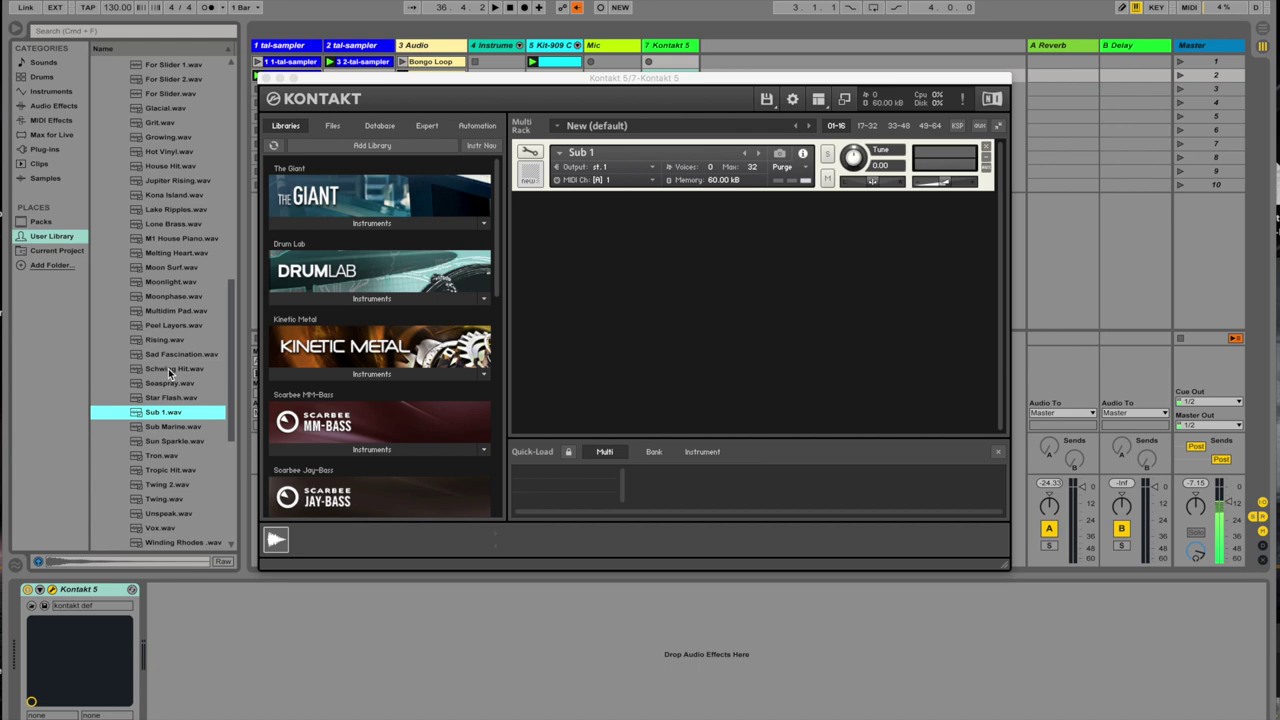
left_click(160, 108)
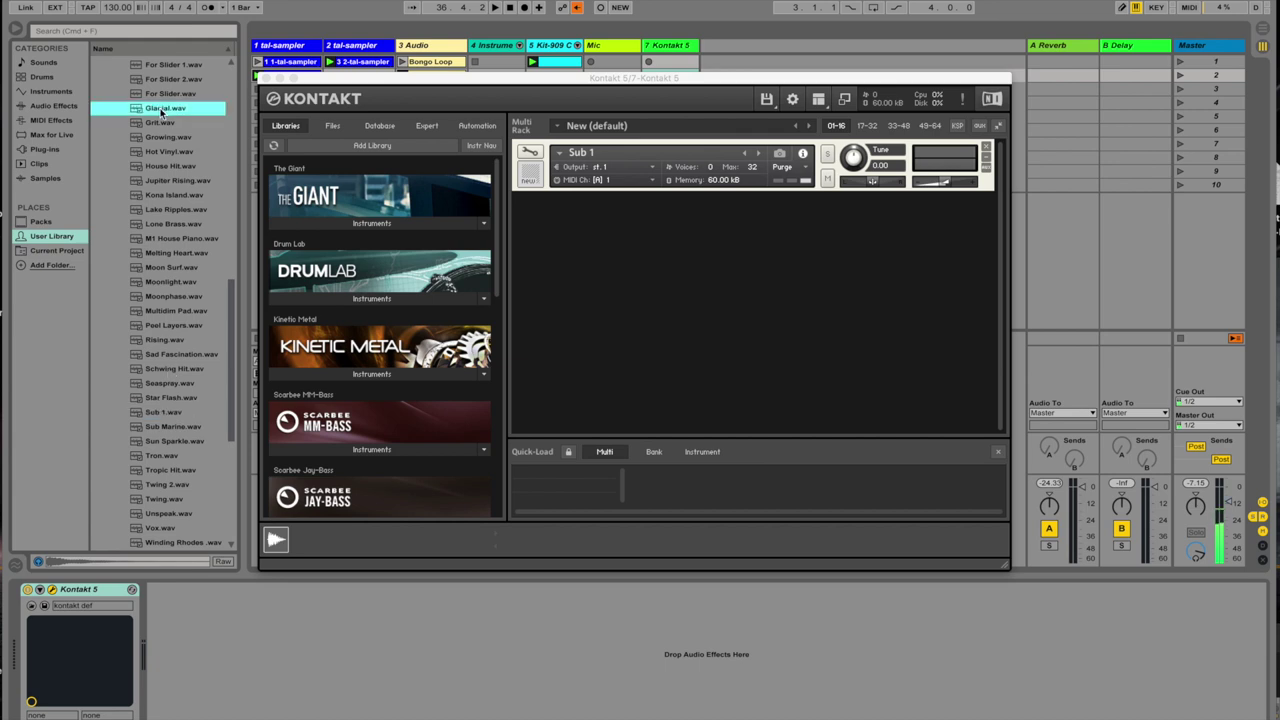
left_click_drag(425, 242, 554, 284)
scroll(179, 404, "down", 5)
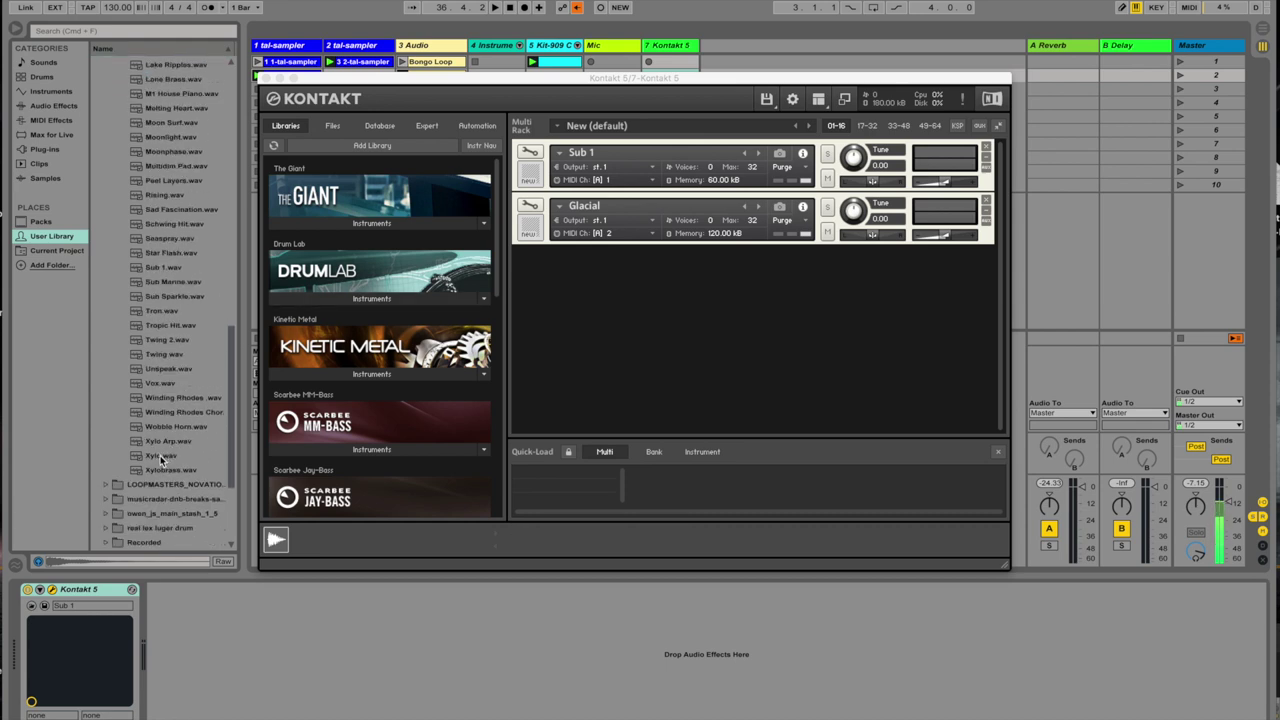
left_click_drag(160, 456, 404, 443)
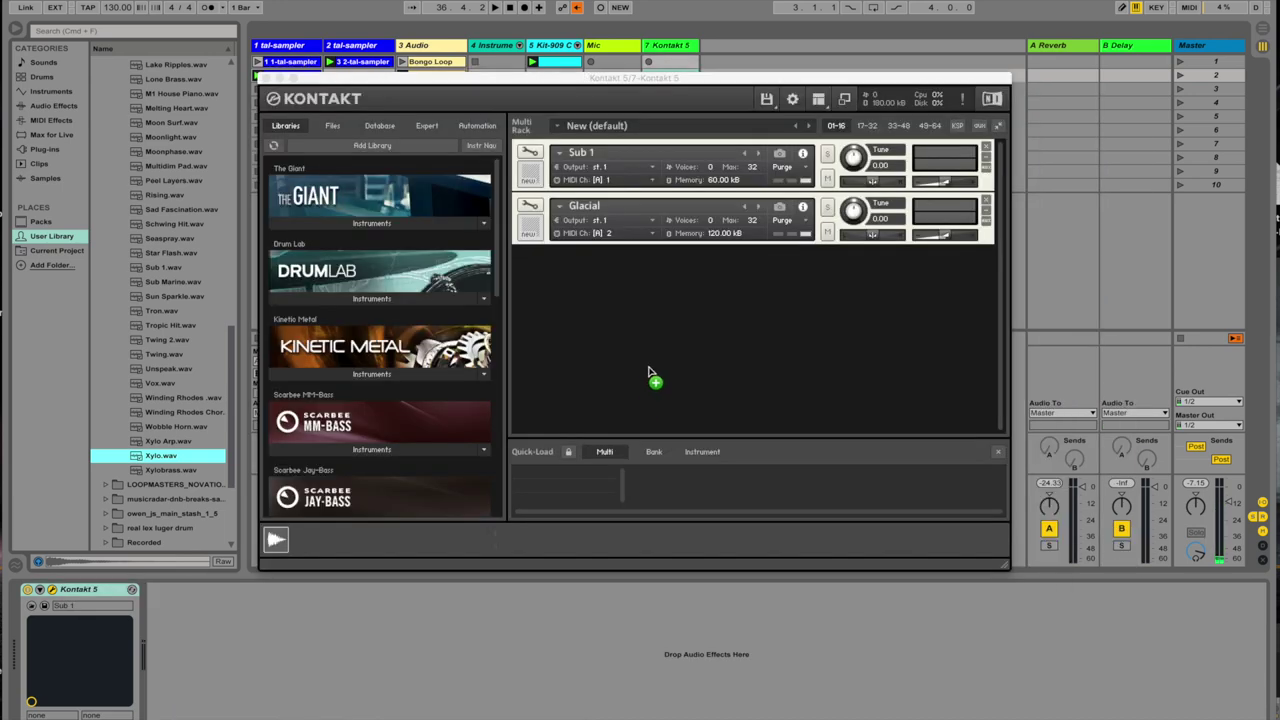
left_click_drag(654, 374, 649, 367)
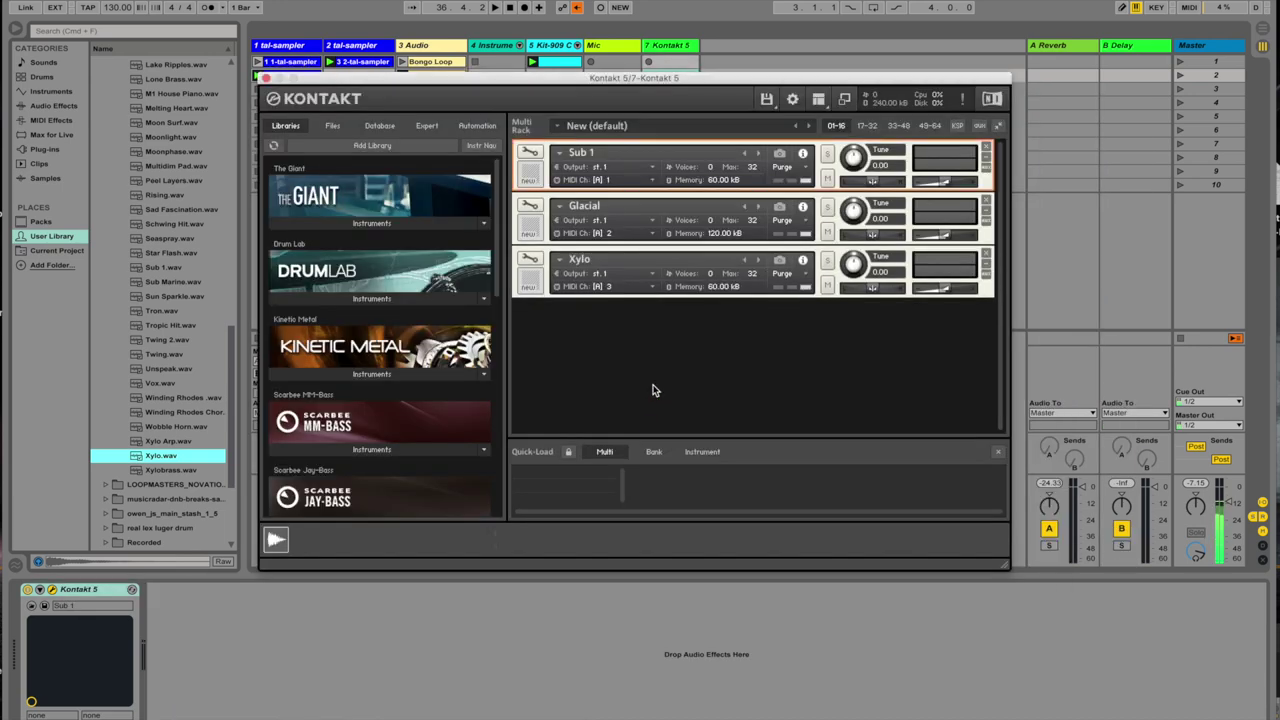
Step: Set the MIDI channel of the Sub 1, Glacial and Xylo instruments to omni
left_click(653, 180)
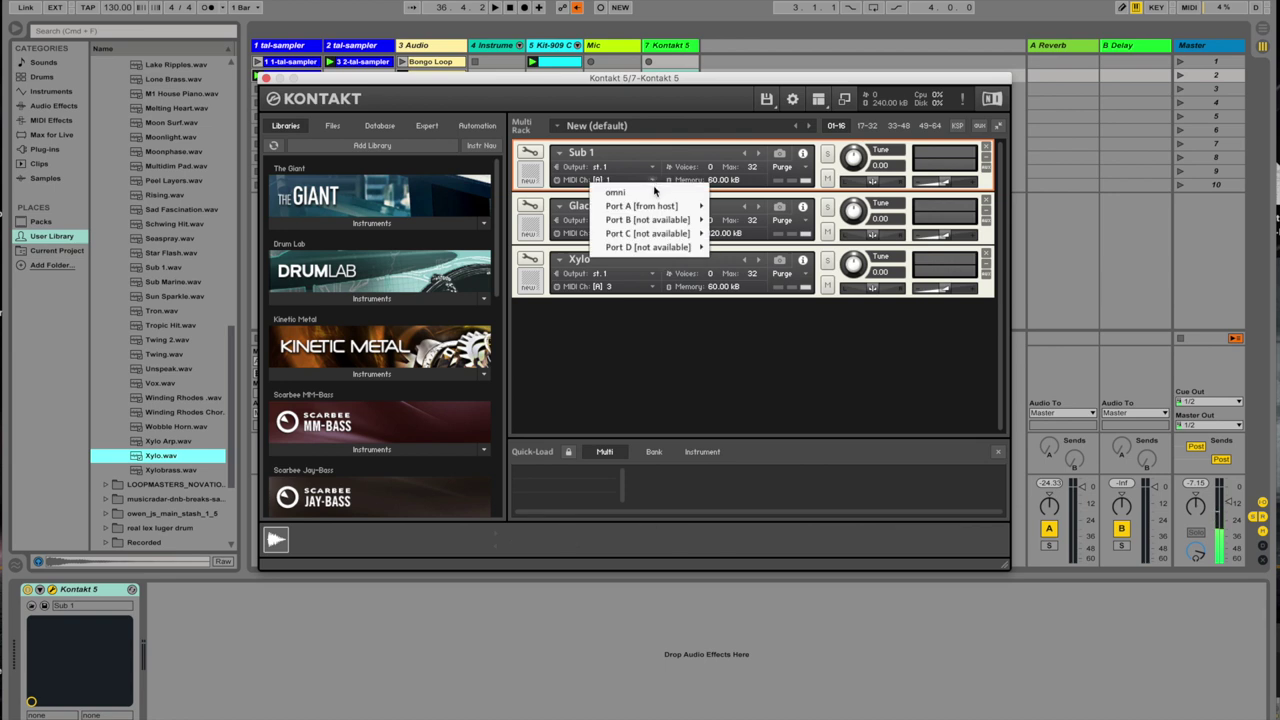
left_click(655, 192)
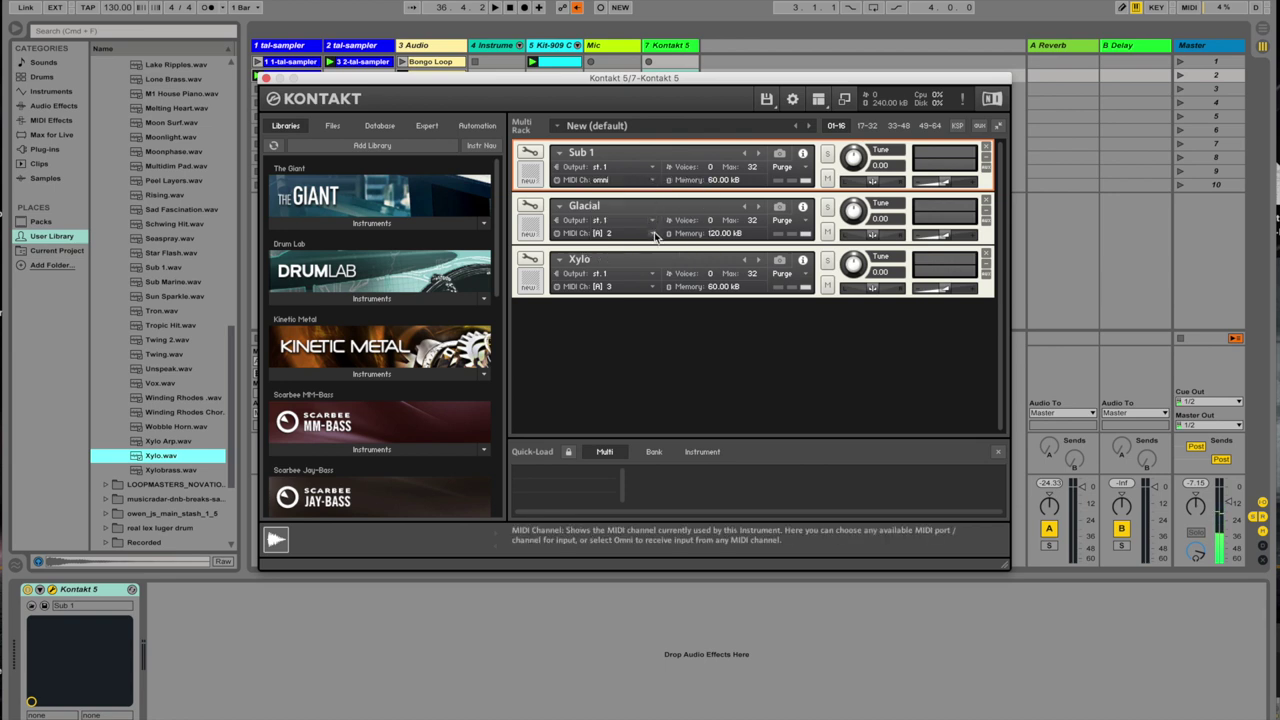
left_click(655, 234)
left_click(655, 246)
left_click(653, 287)
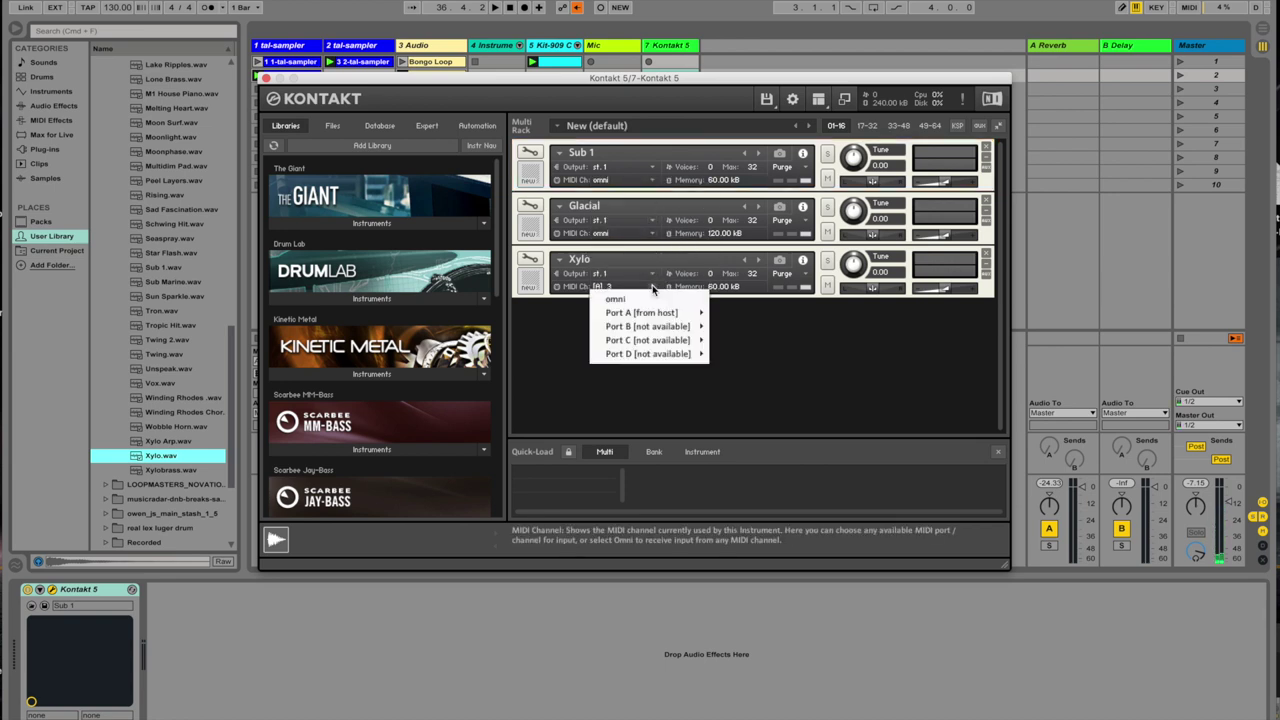
left_click(652, 298)
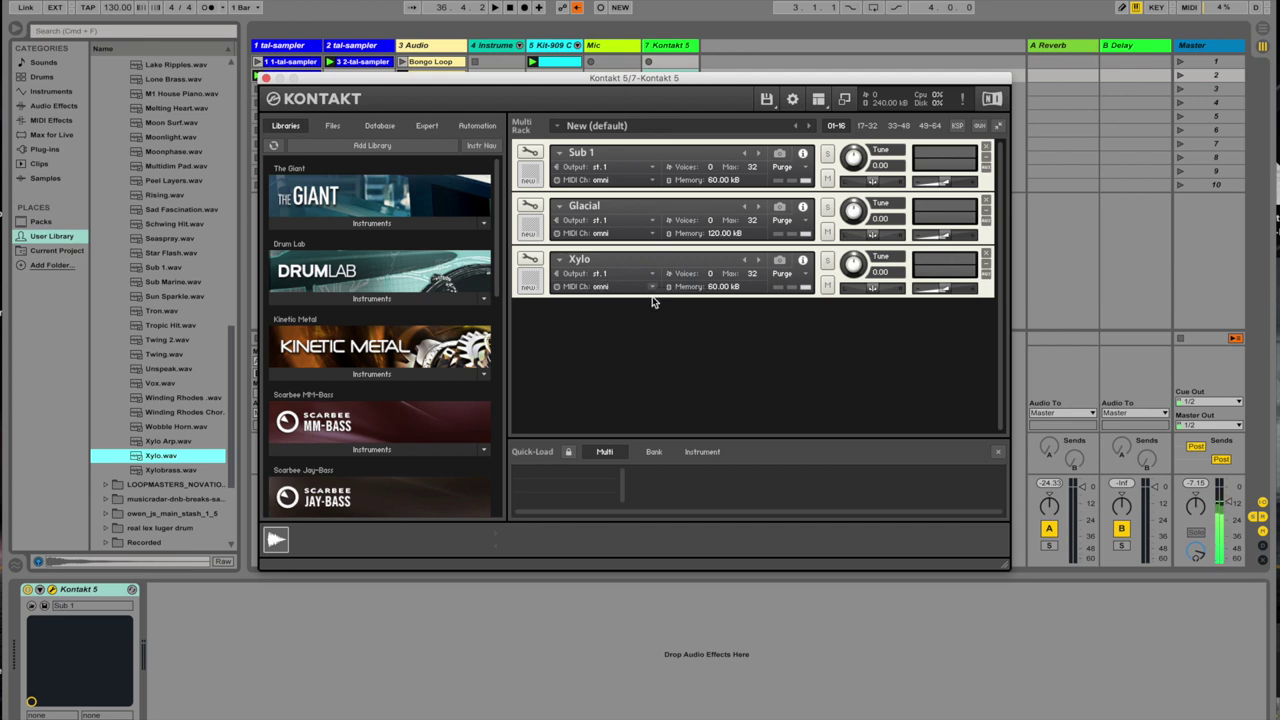
left_click_drag(693, 85, 688, 44)
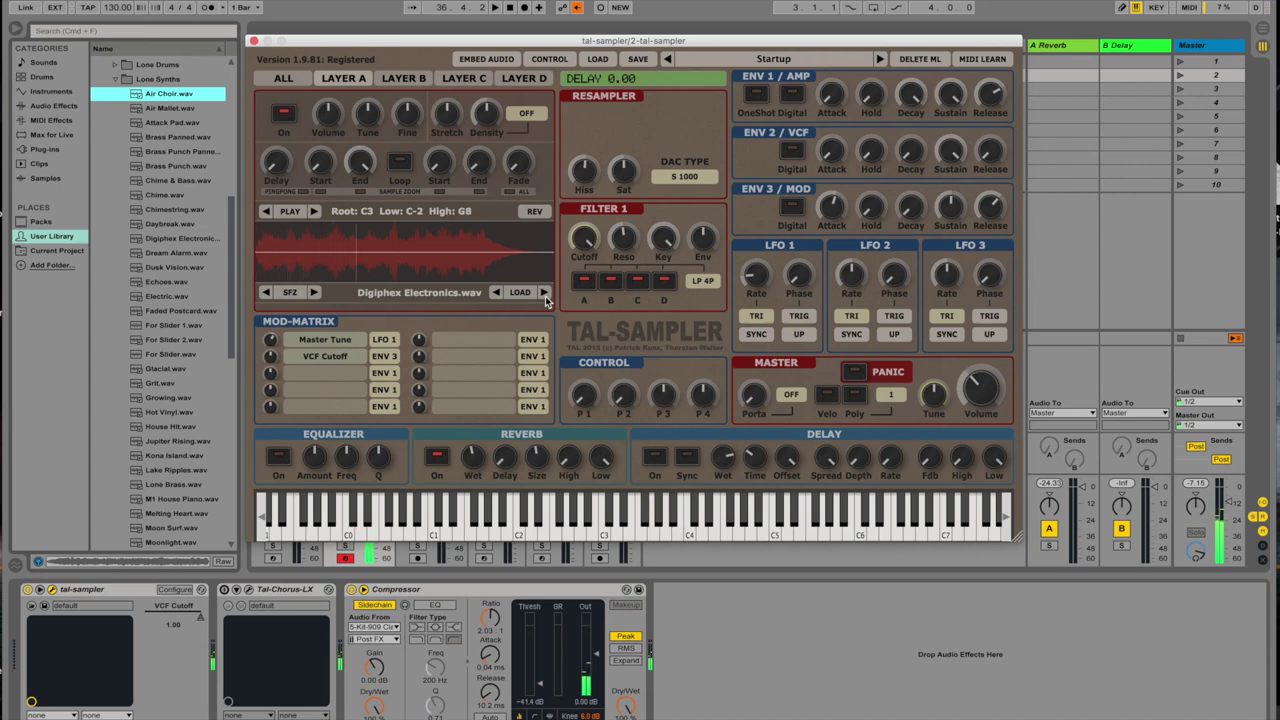
Step: Audition the Layer A samples one by one, moving forward from Digiphex Electronics.wav past Growing.wav
left_click(545, 295)
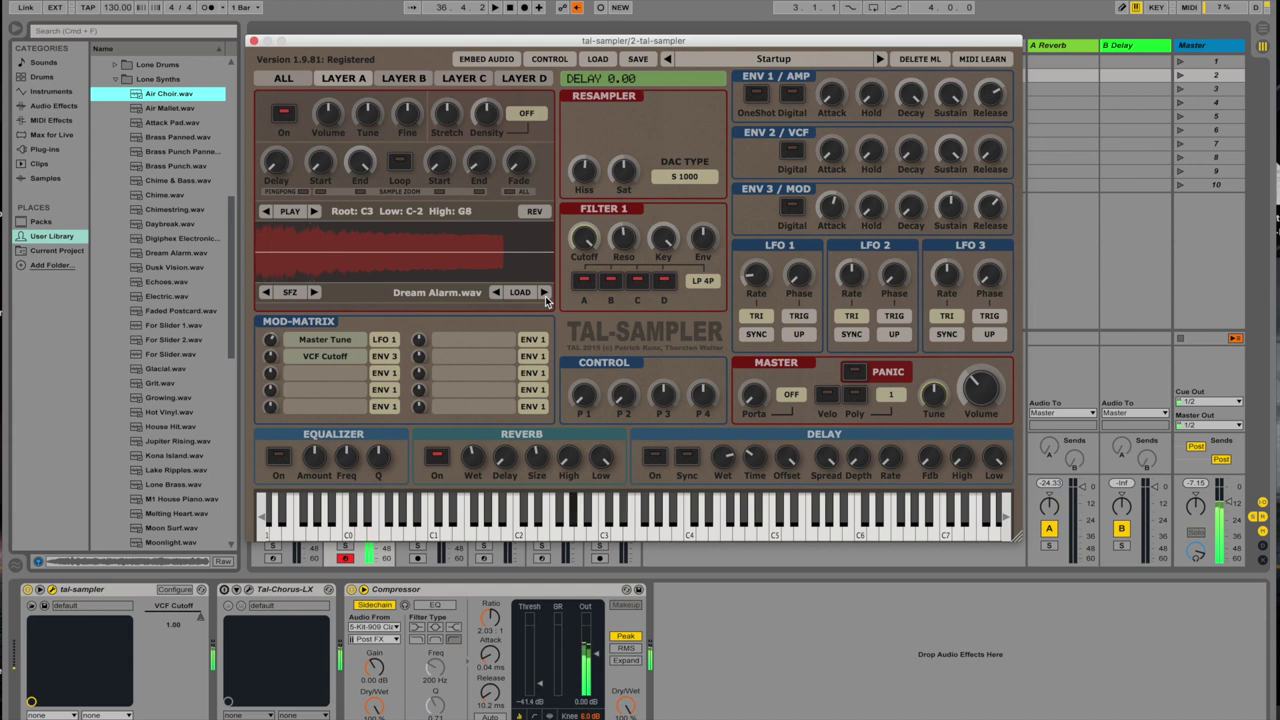
left_click(544, 293)
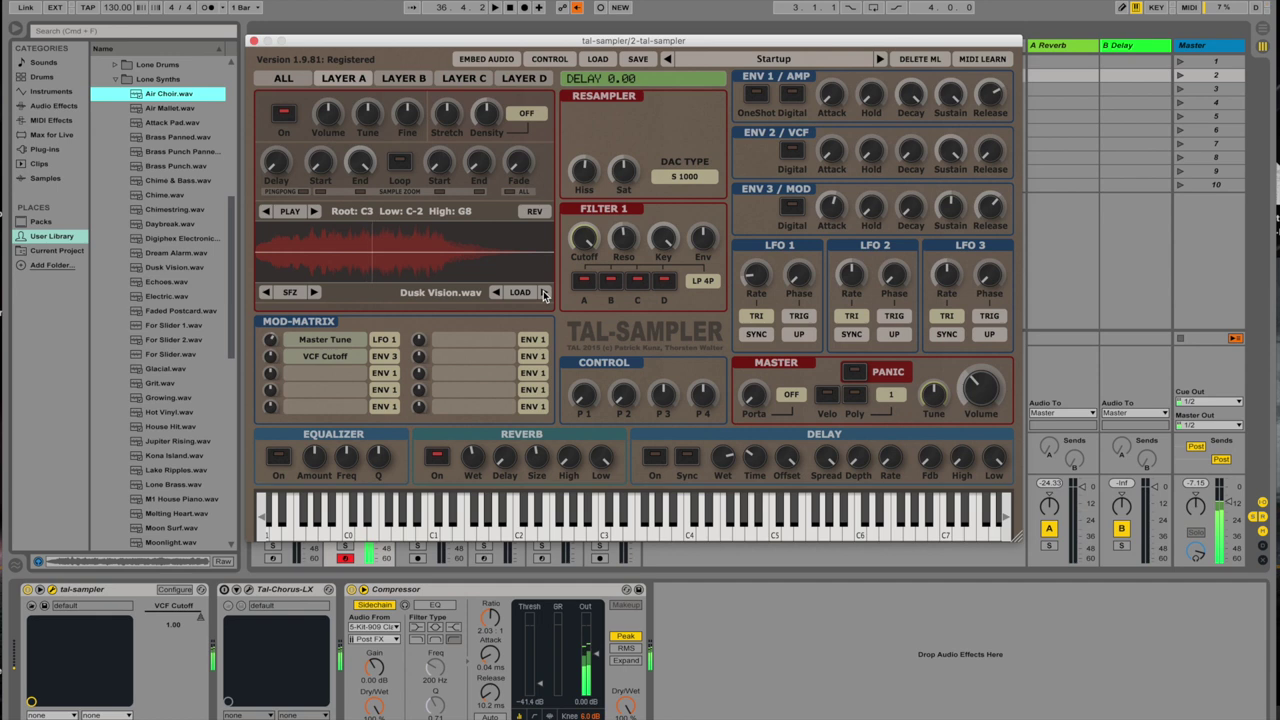
left_click(544, 293)
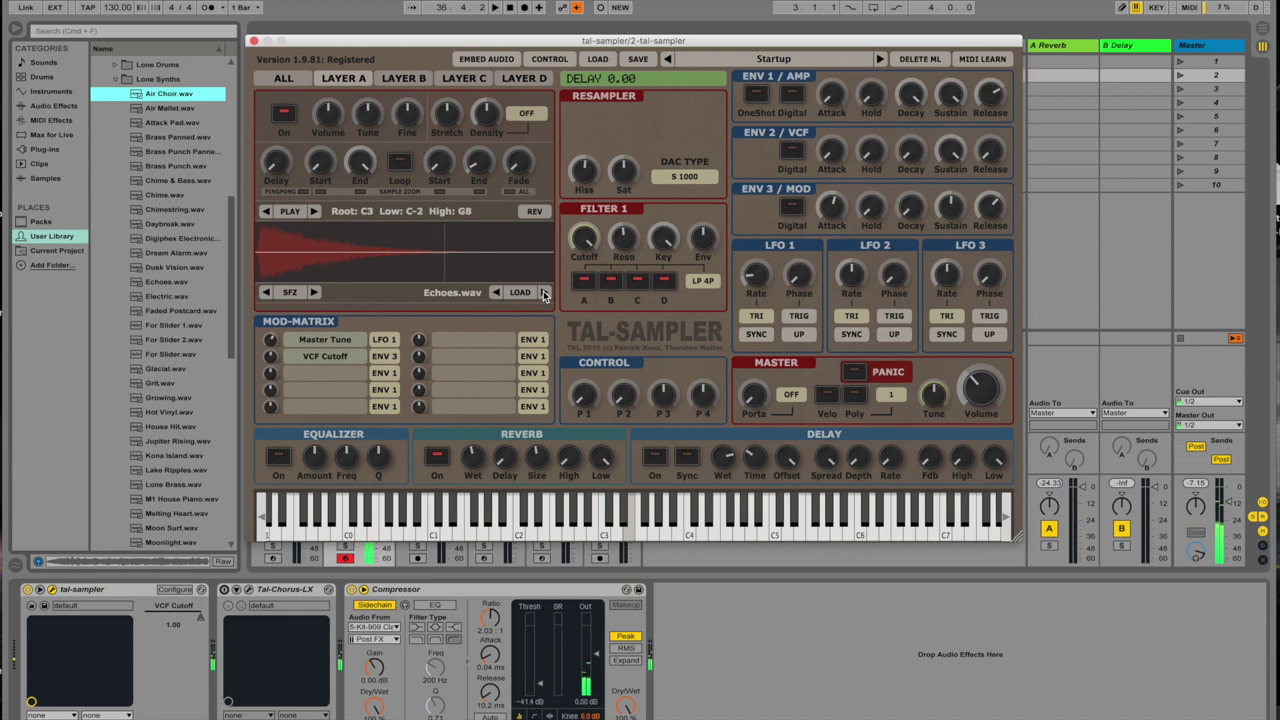
left_click(545, 293)
left_click(545, 293)
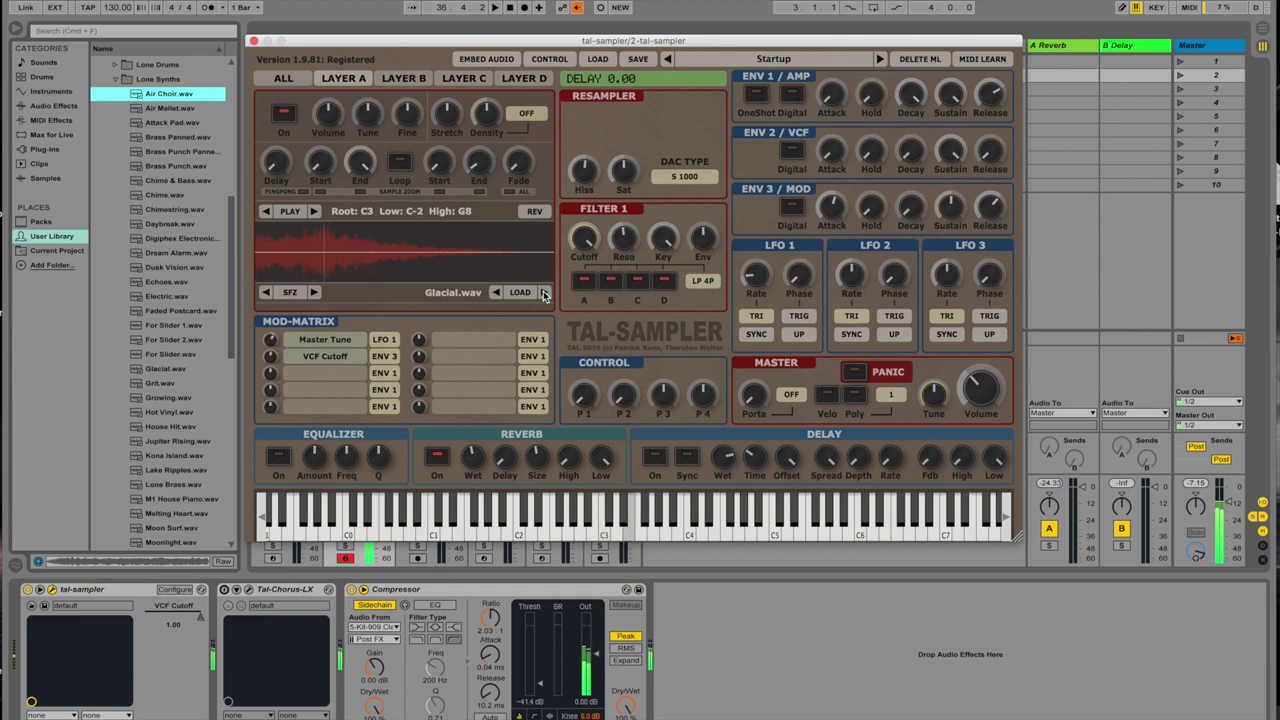
left_click(545, 293)
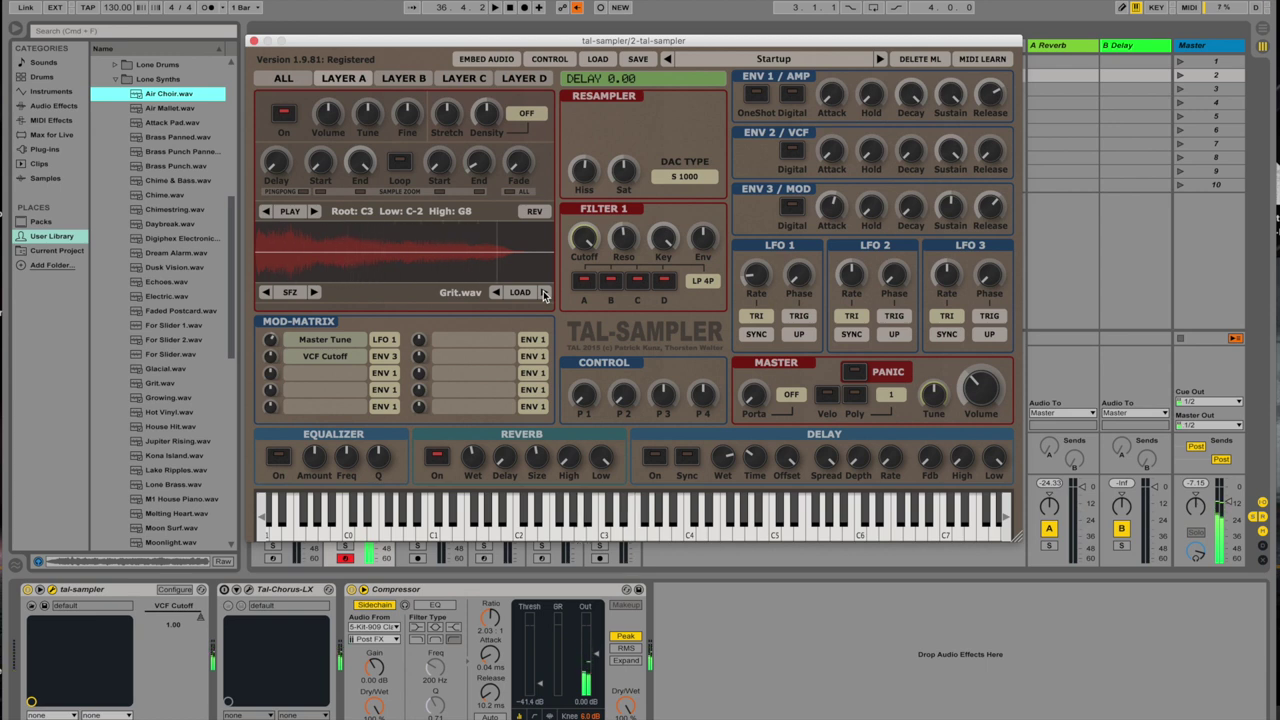
left_click(544, 292)
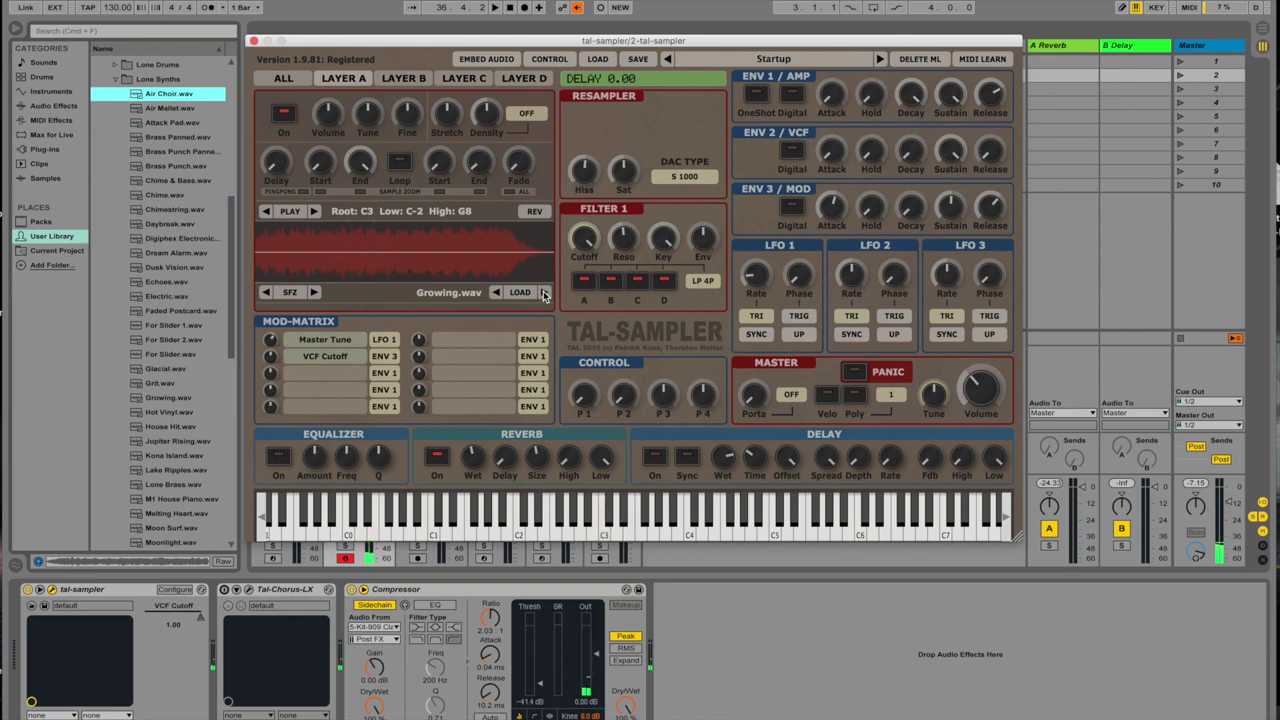
left_click(545, 293)
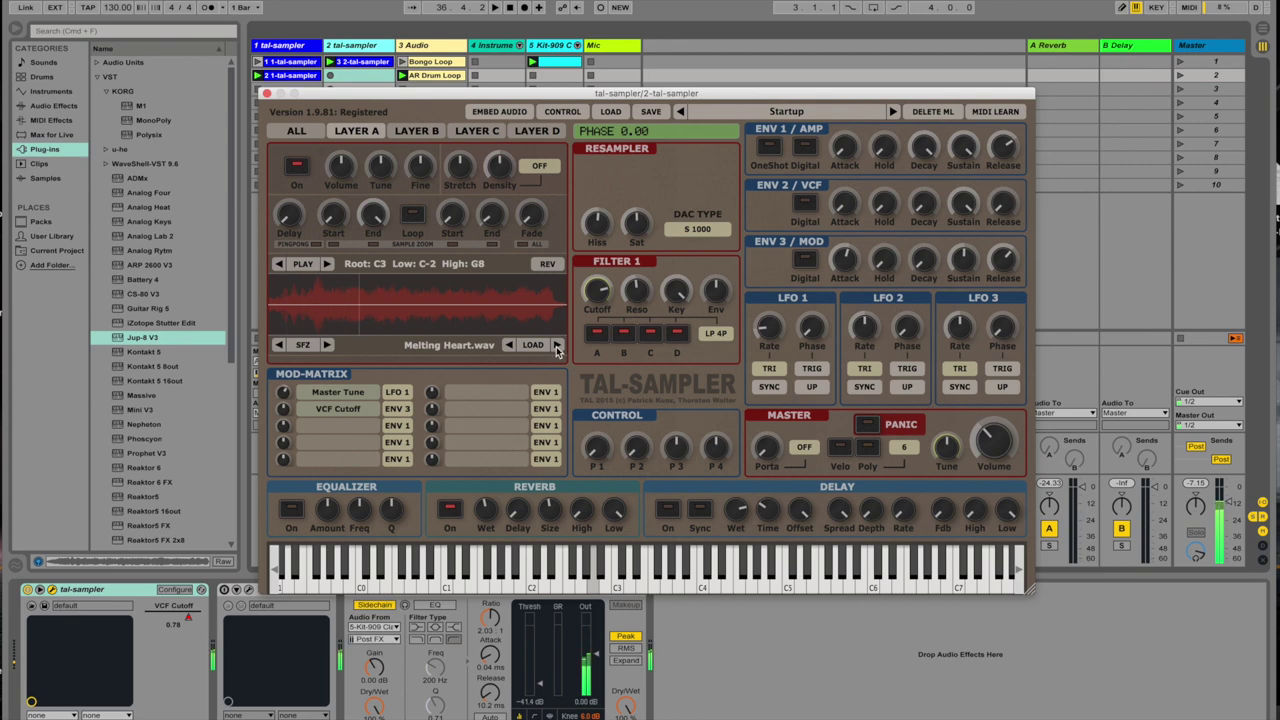
Step: Continue auditioning the later Layer A samples, including Melting Heart.wav, Xylo Arp.wav and Xylo.wav
left_click(557, 346)
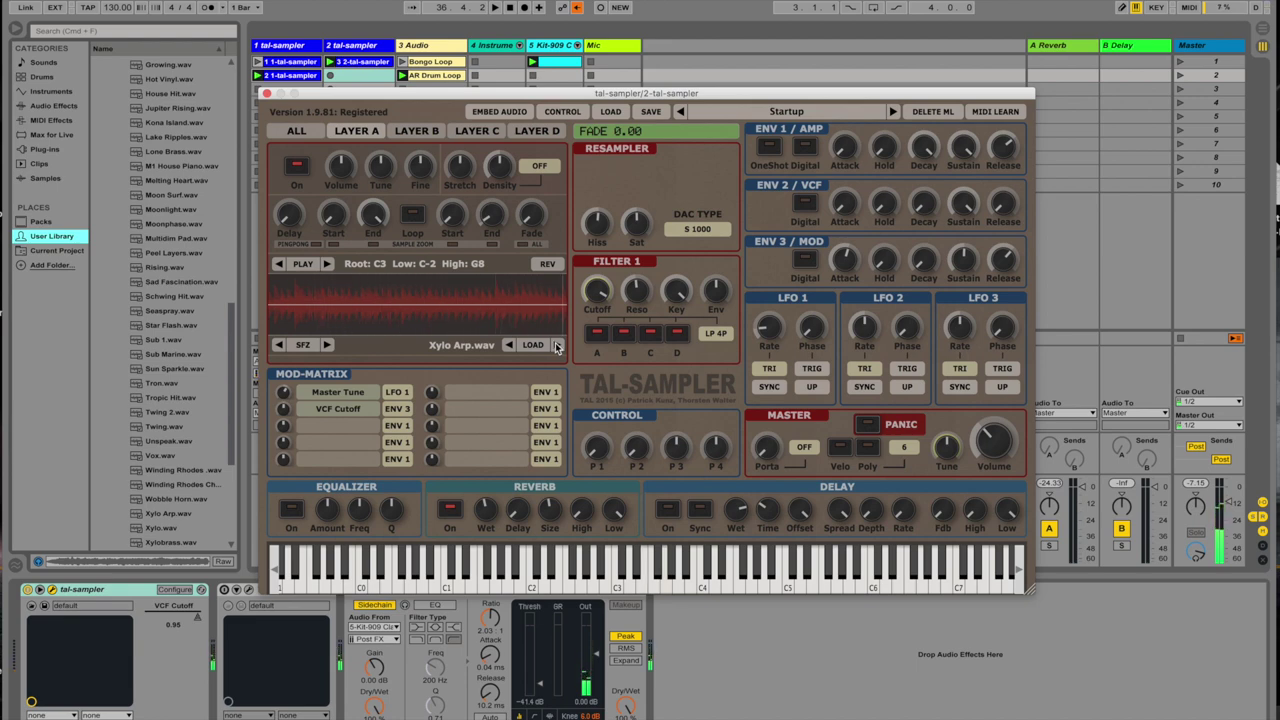
left_click(558, 345)
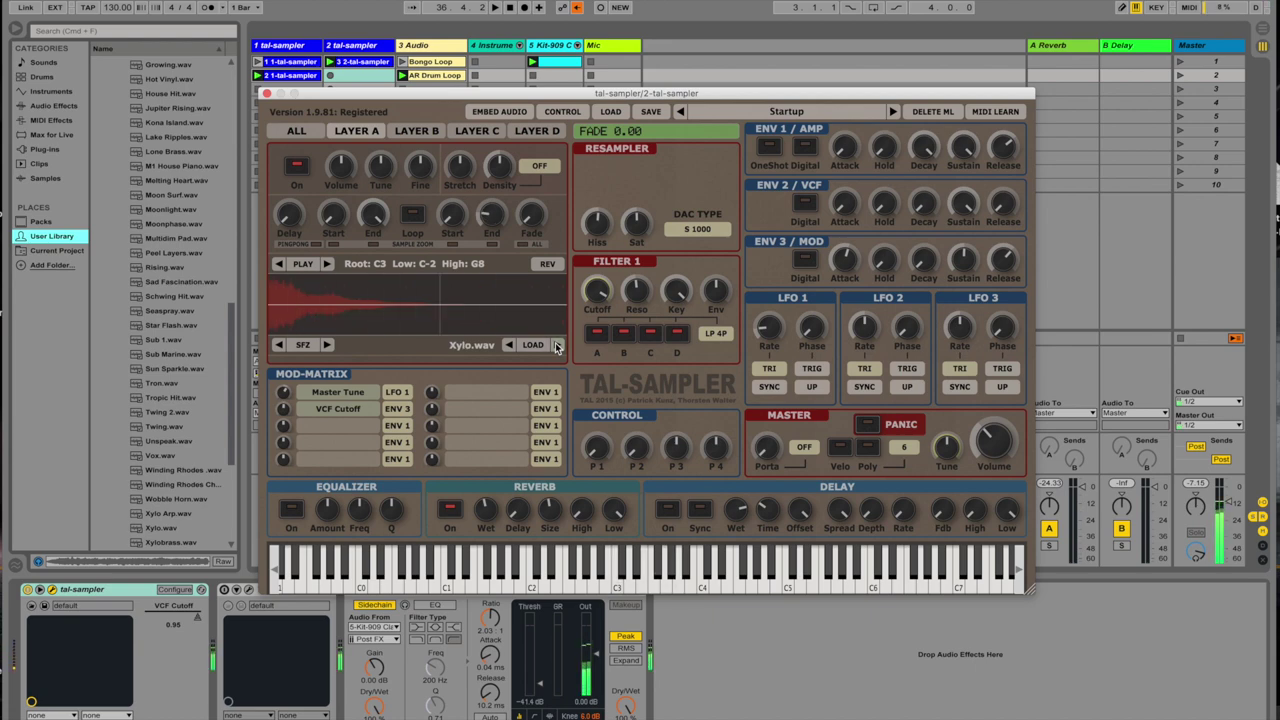
left_click(558, 345)
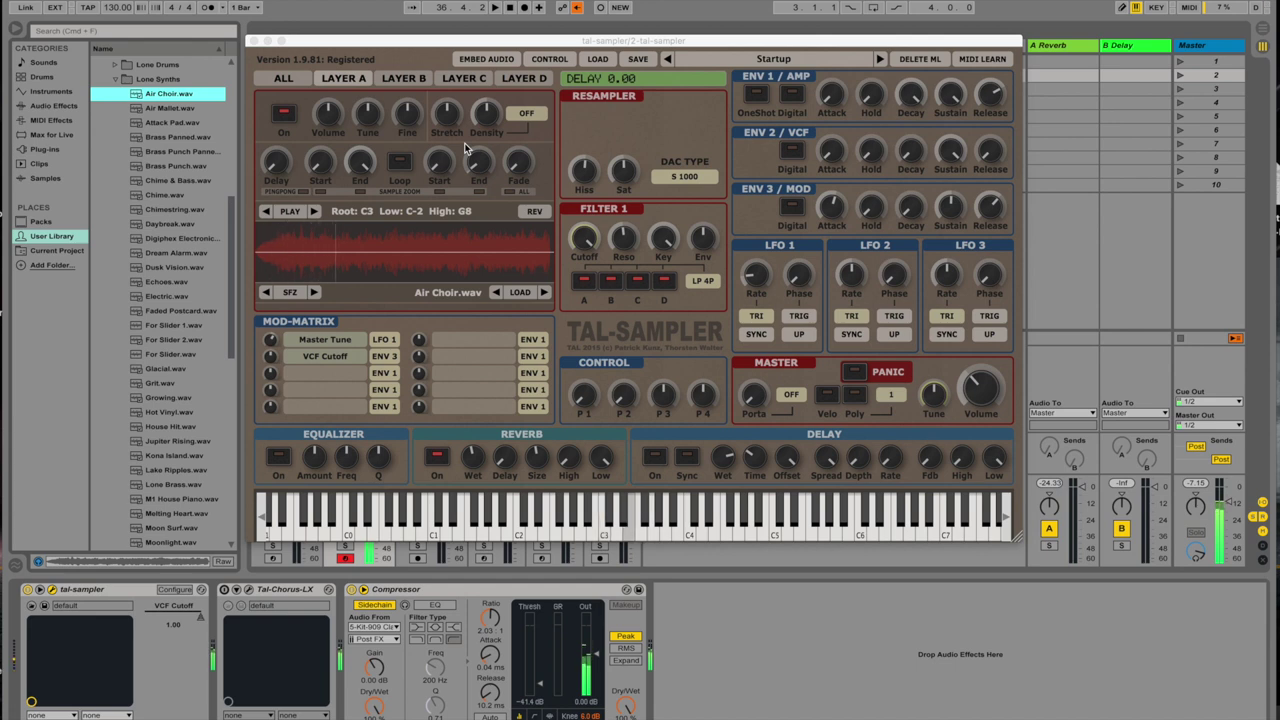
Step: Audition the first samples of the Lone Synths folder on Layer A, from Air Choir.wav to Chime.wav
left_click(544, 292)
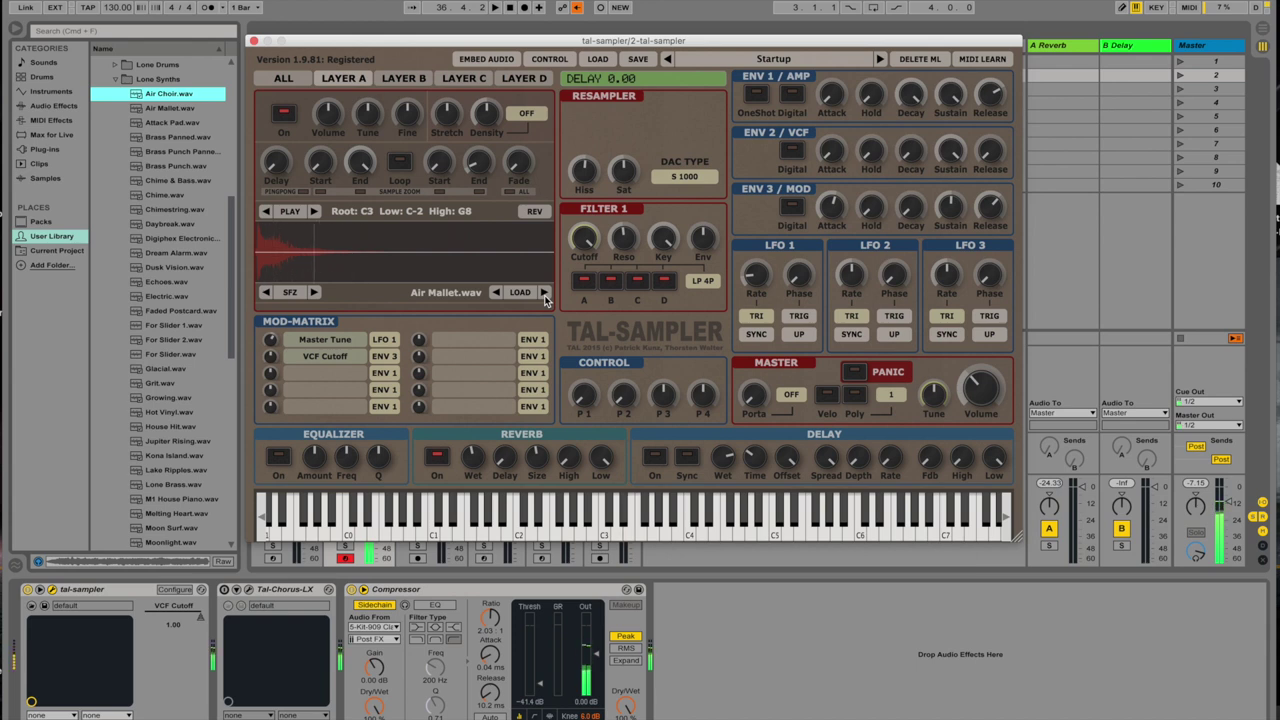
left_click(544, 292)
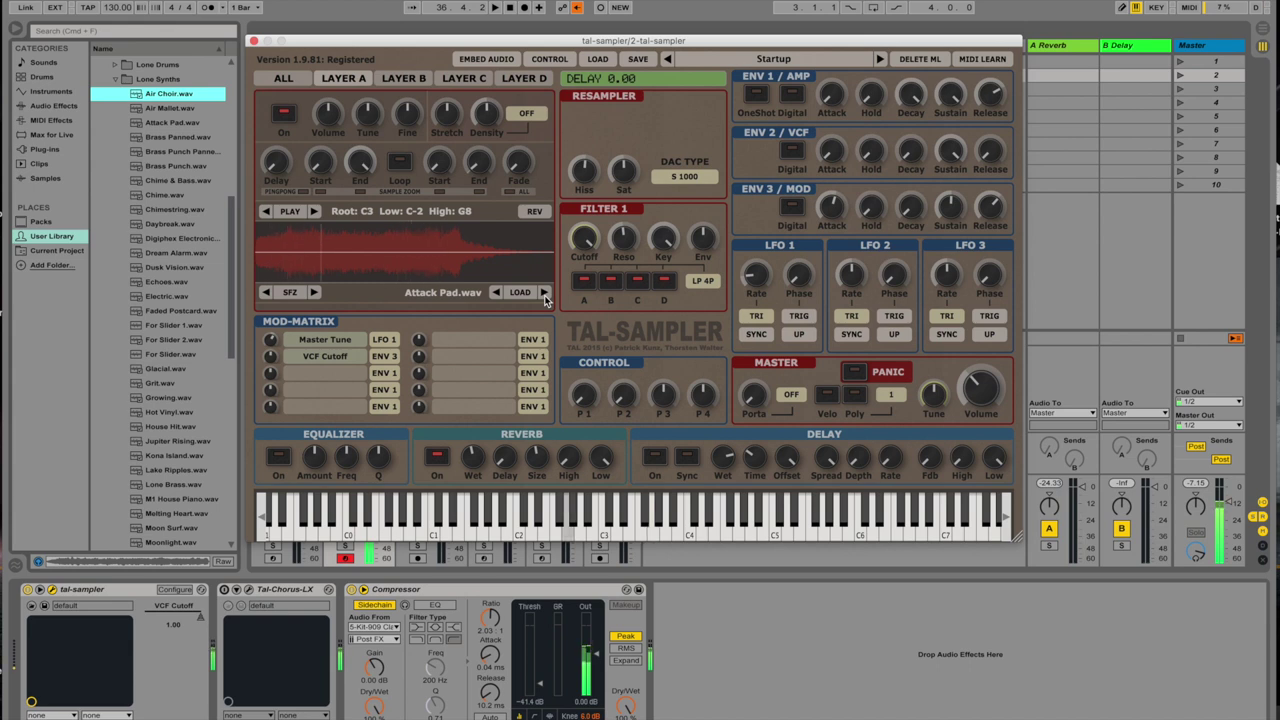
left_click(545, 295)
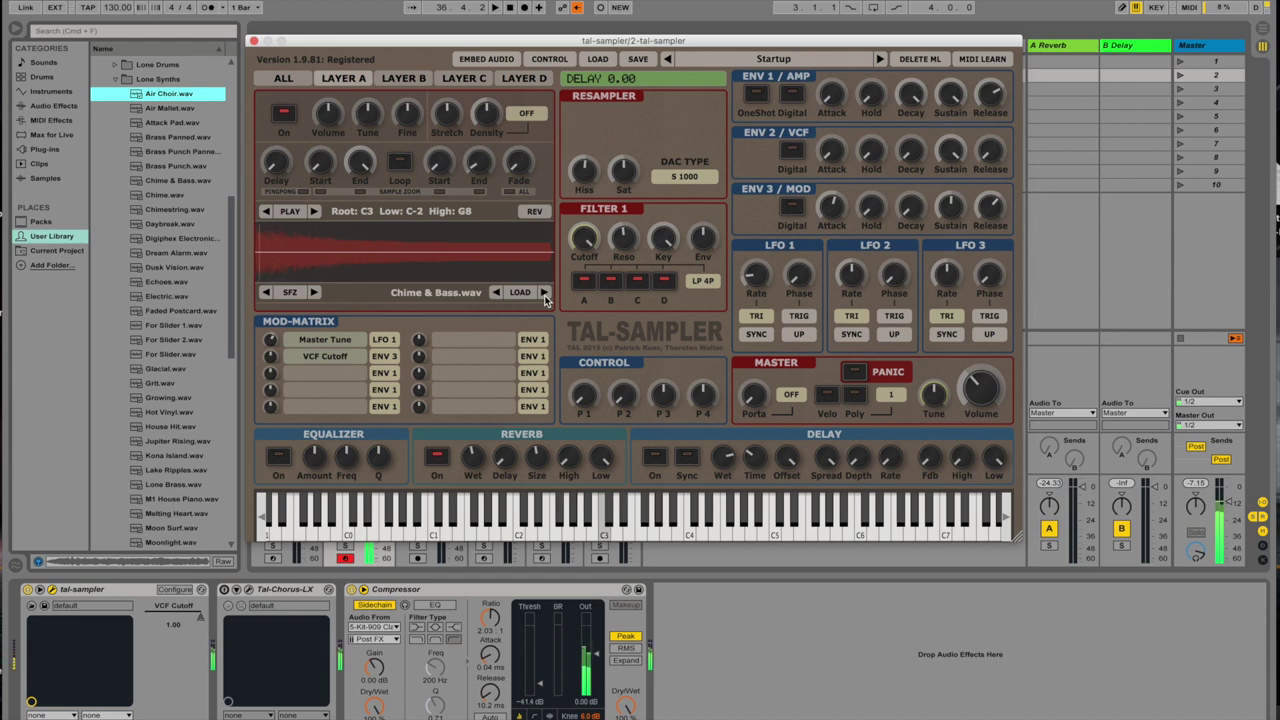
left_click(544, 293)
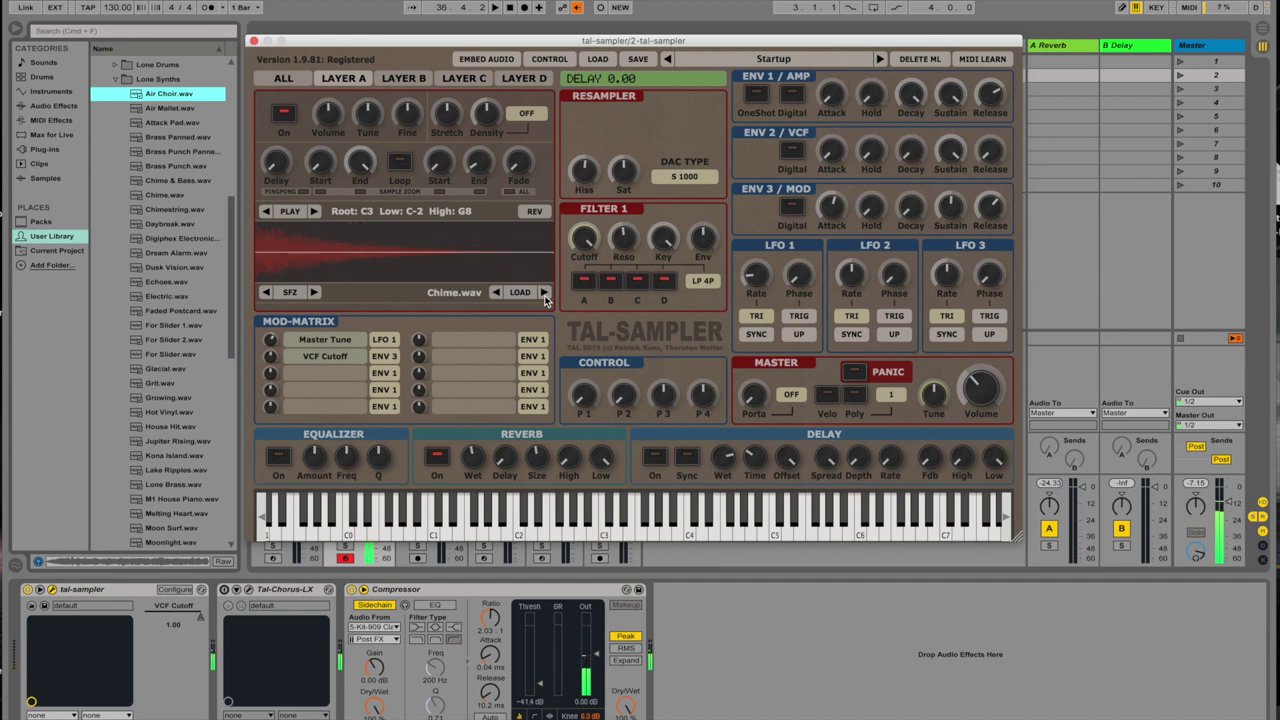
Step: Continue auditioning the Lone Synths samples on Layer A from Chimestring.wav onward
left_click(544, 293)
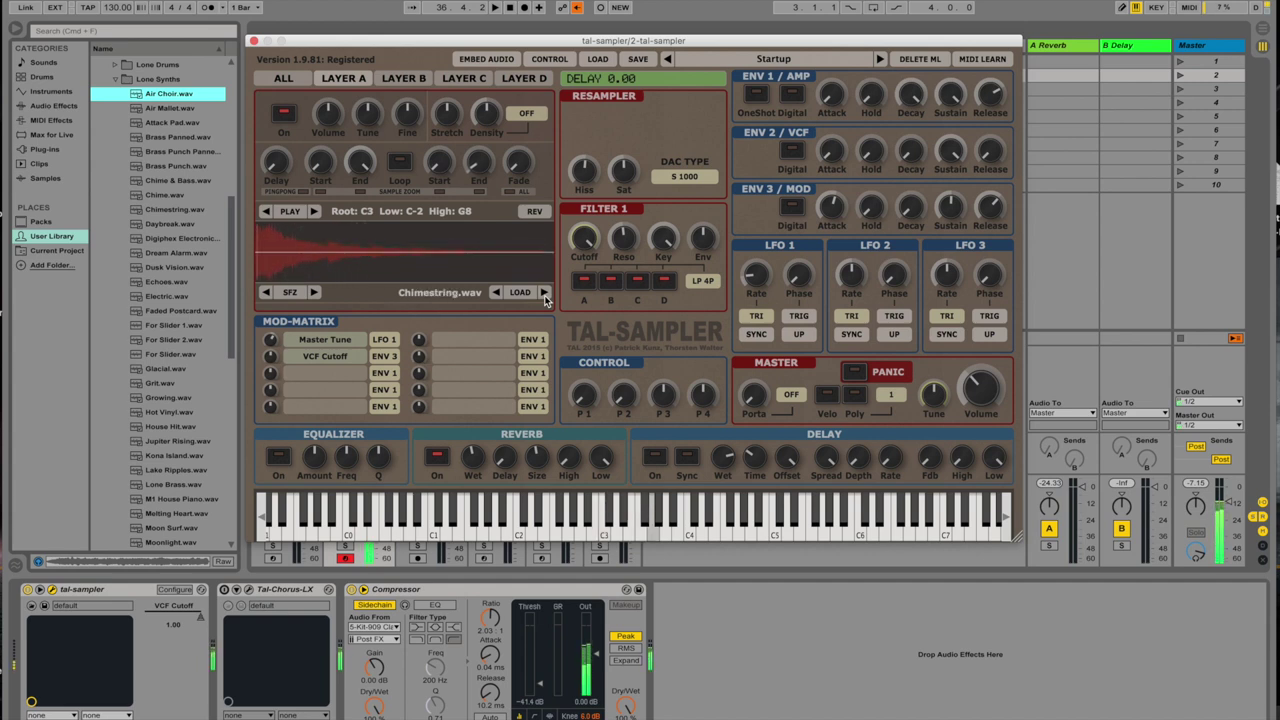
left_click(544, 293)
left_click(544, 293)
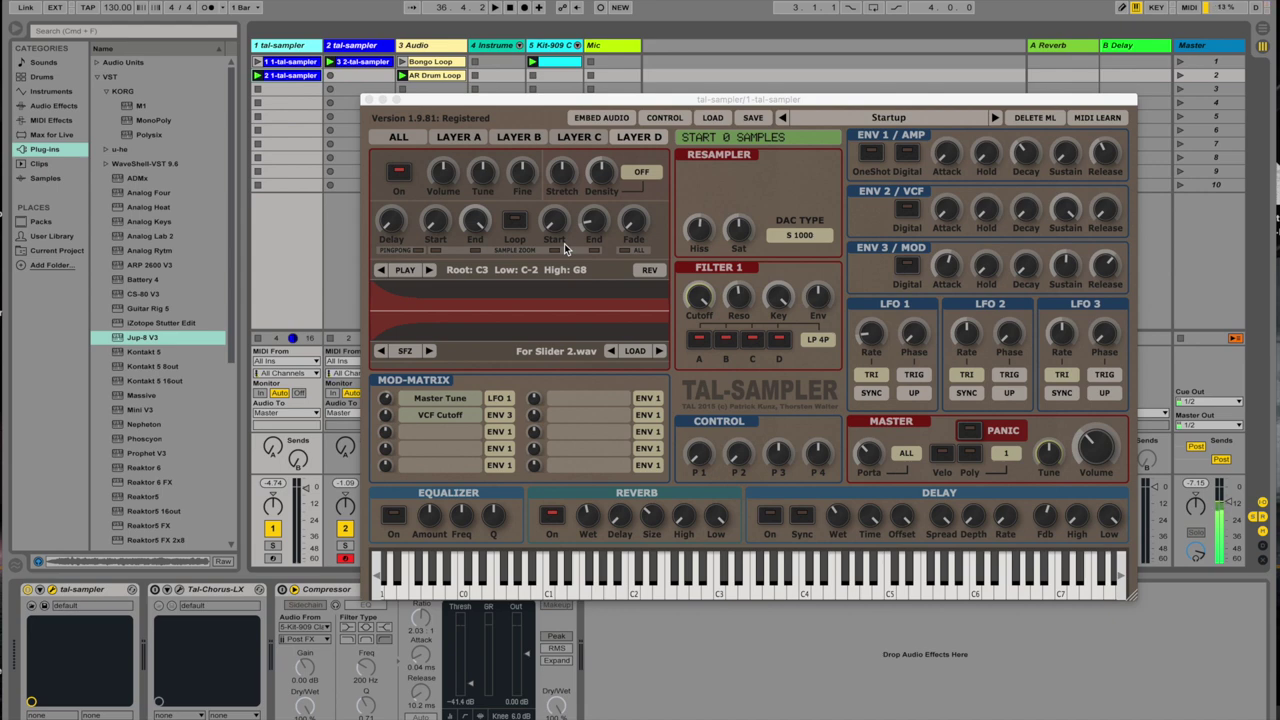
Step: Audition the second tal-sampler track's Layer A samples beyond M1 House Piano.wav, including Moonphase.wav, Sun Sparkle.wav, Tropic Hit.wav and Twing 2.wav
left_click(363, 47)
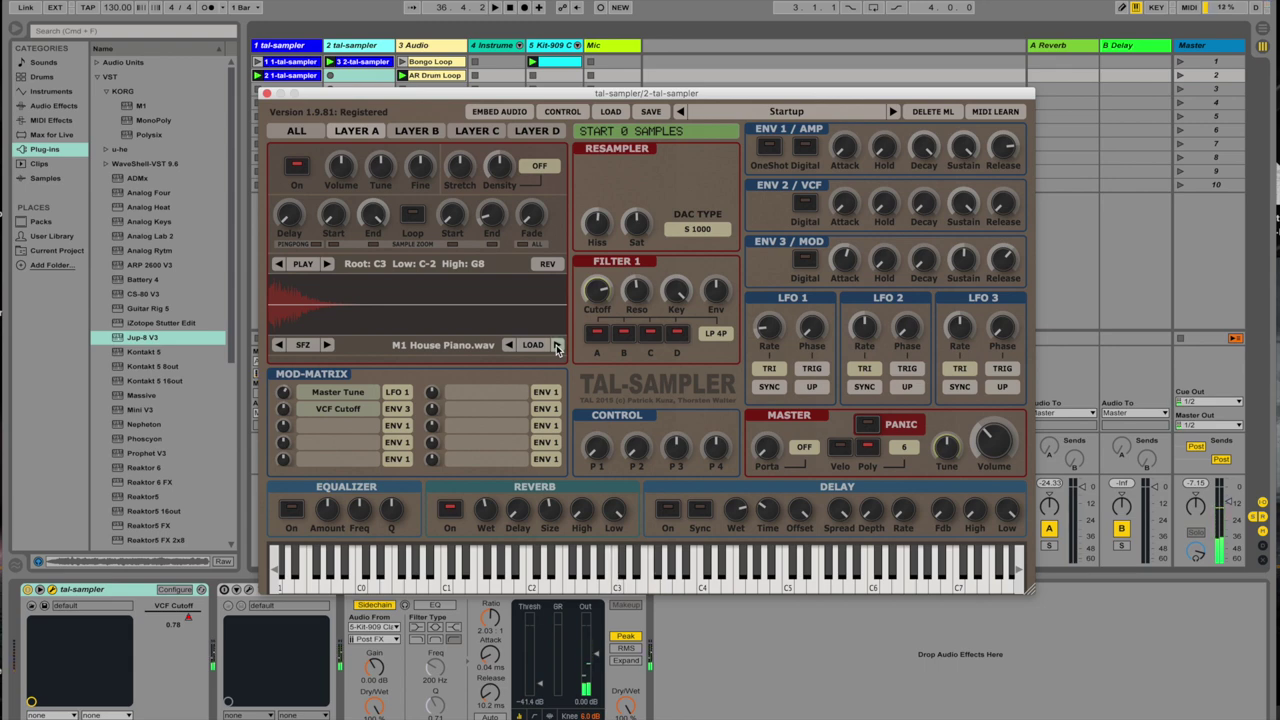
left_click(557, 347)
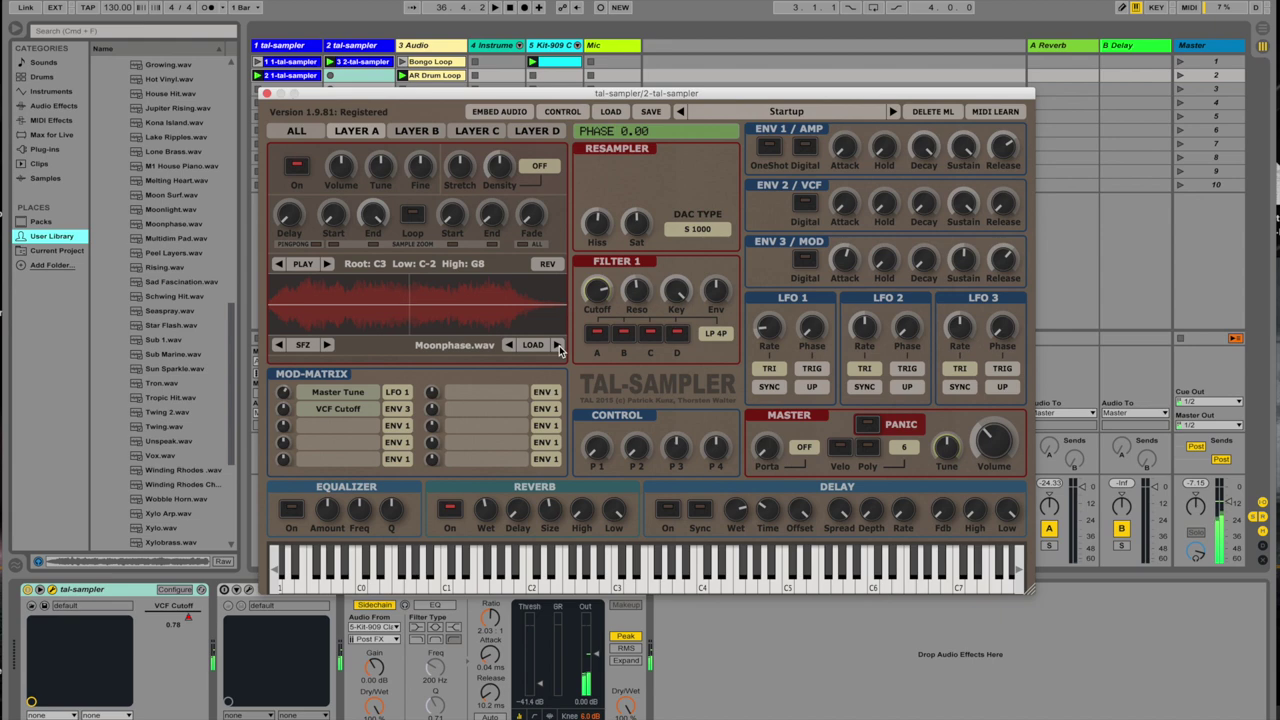
left_click(558, 346)
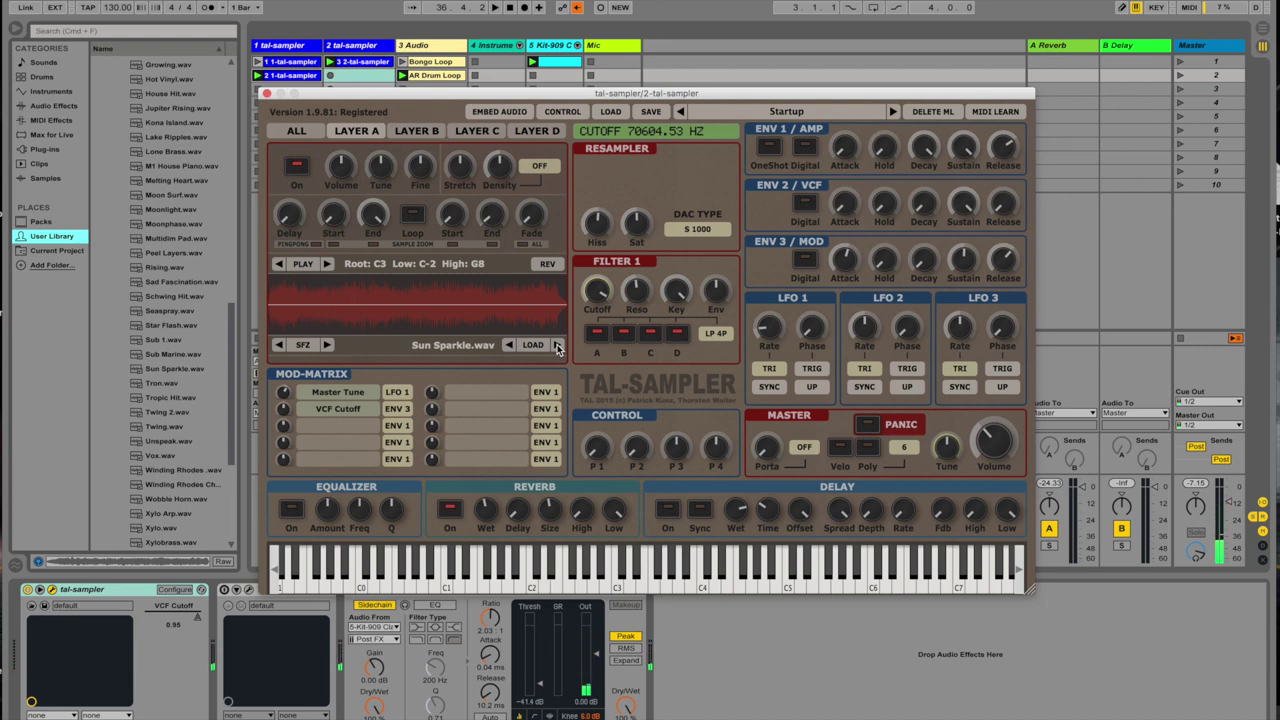
left_click(557, 345)
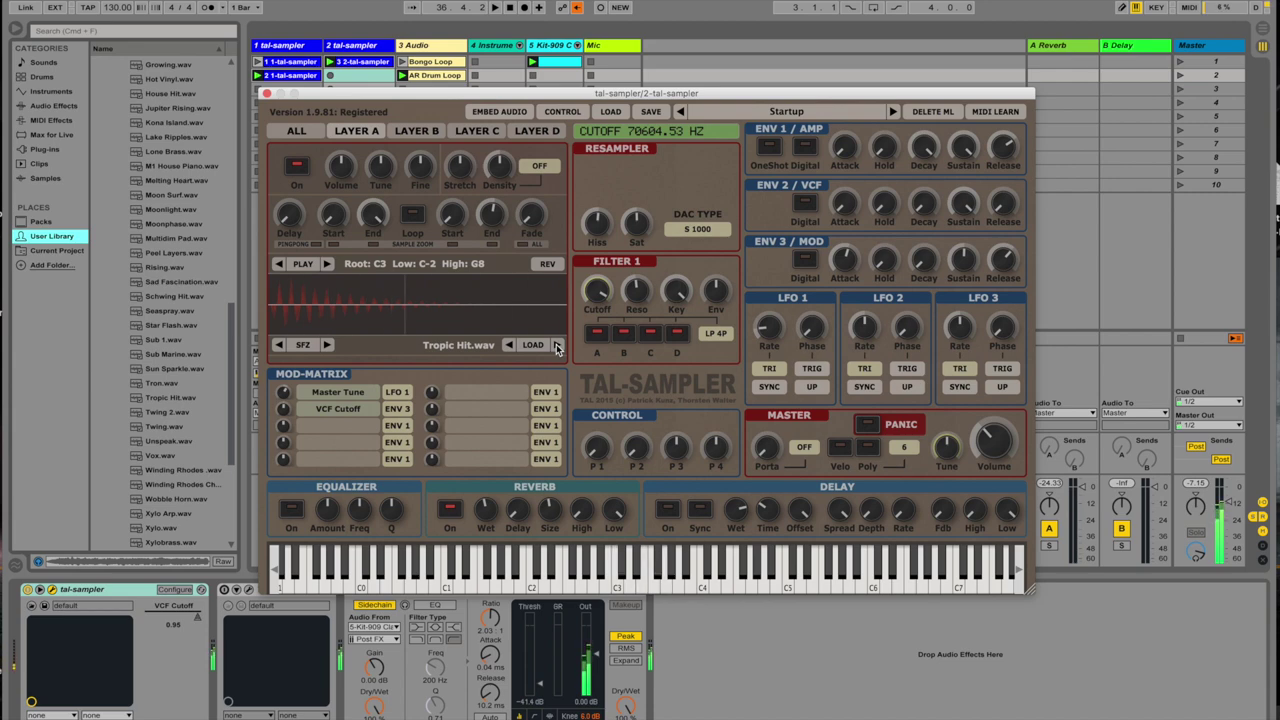
left_click(557, 345)
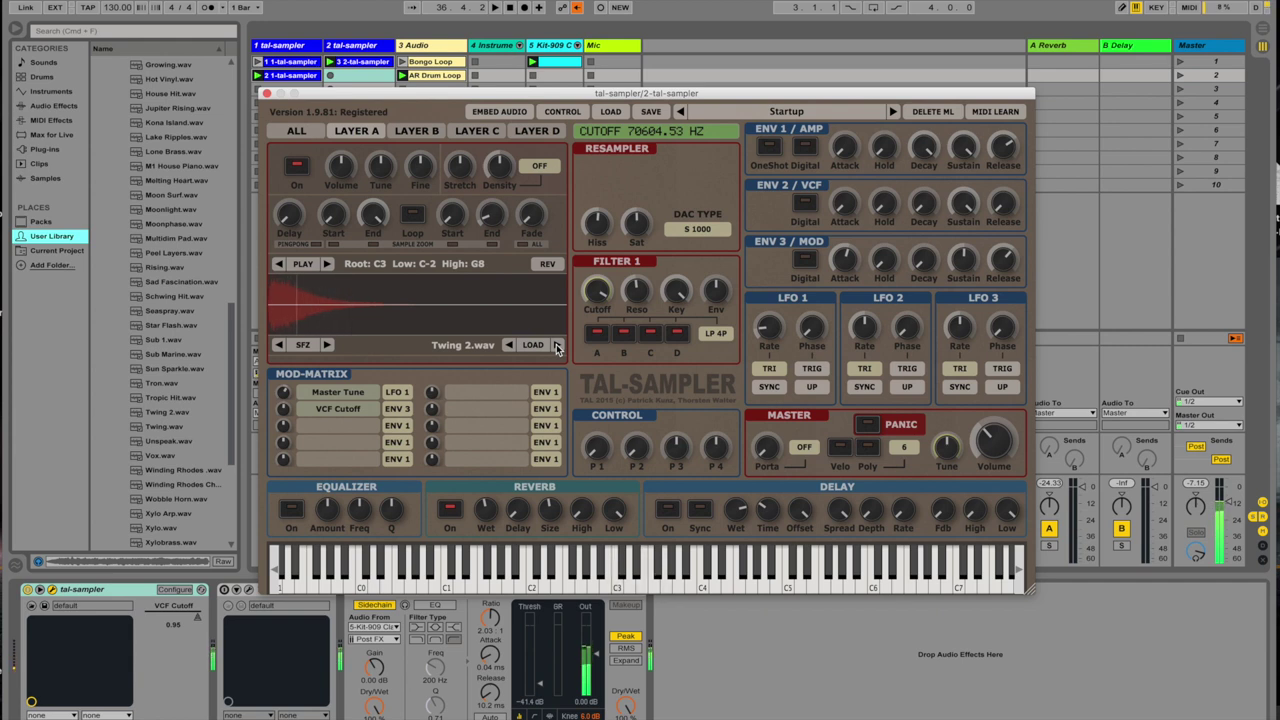
left_click(557, 345)
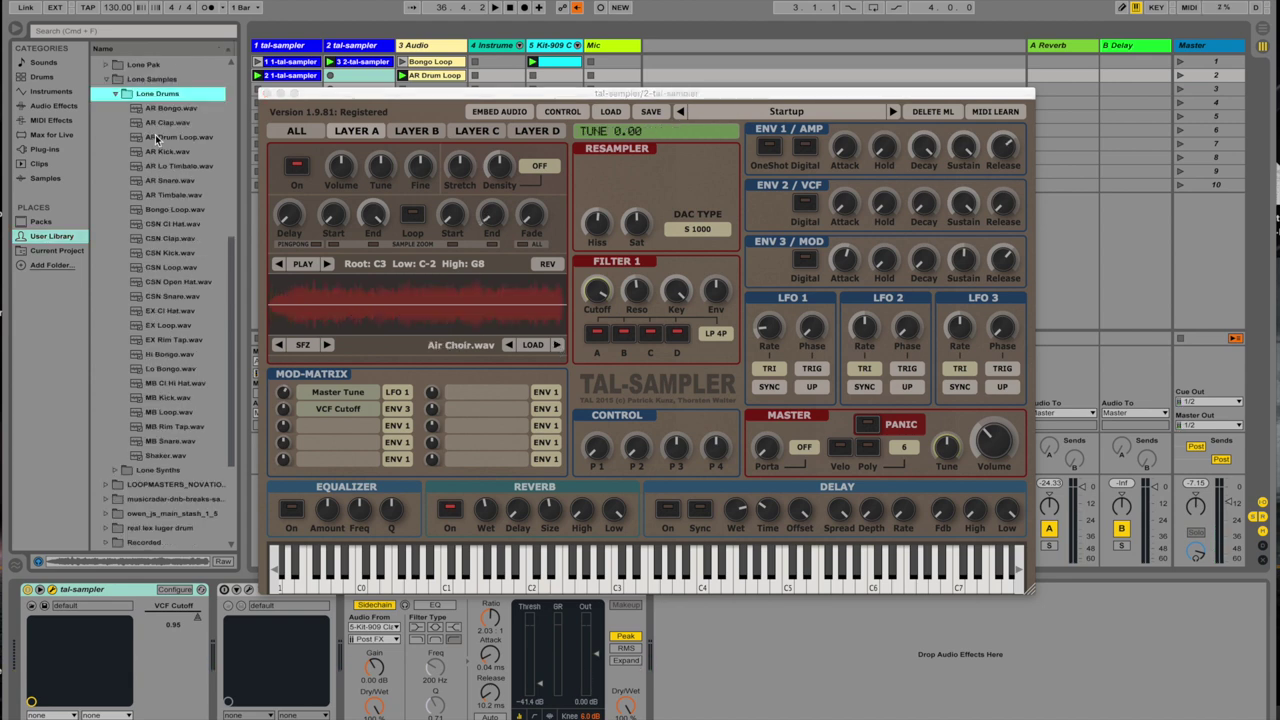
Step: Preview the Lone Drums loops in turn: AR Drum Loop, Bongo Loop, CSN Loop, EX Loop and MB Loop
left_click(156, 137)
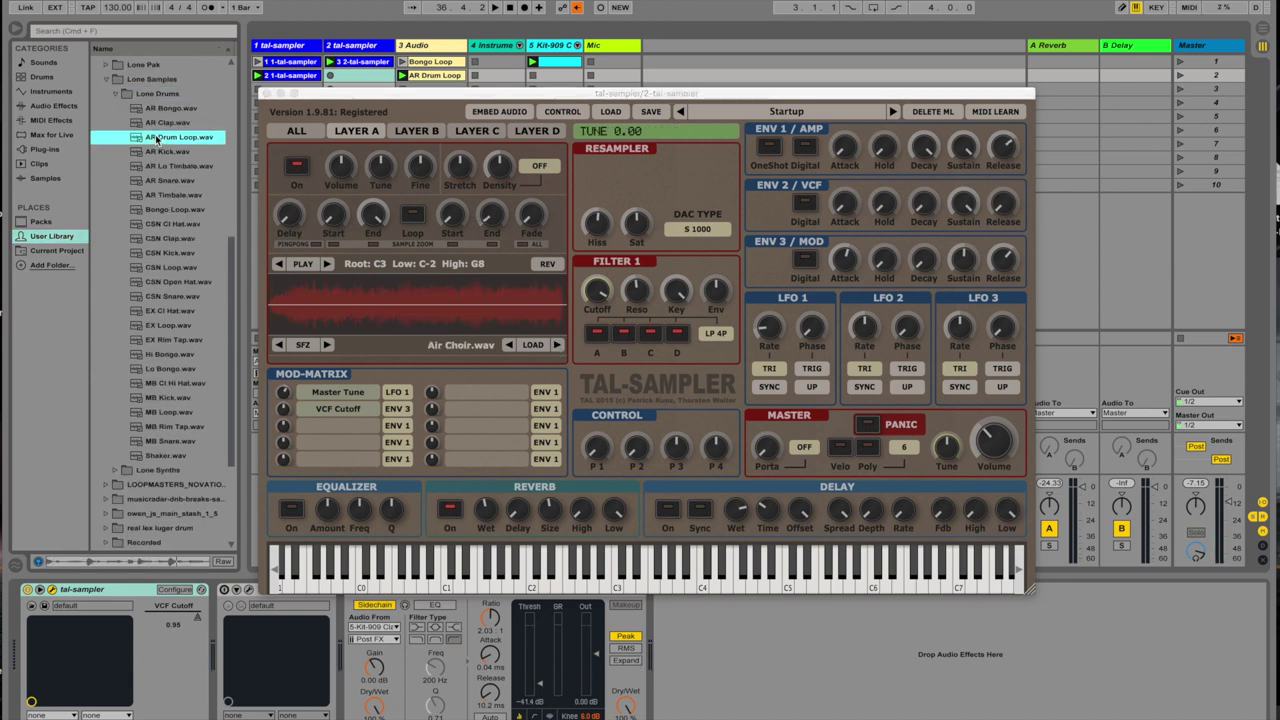
left_click(167, 208)
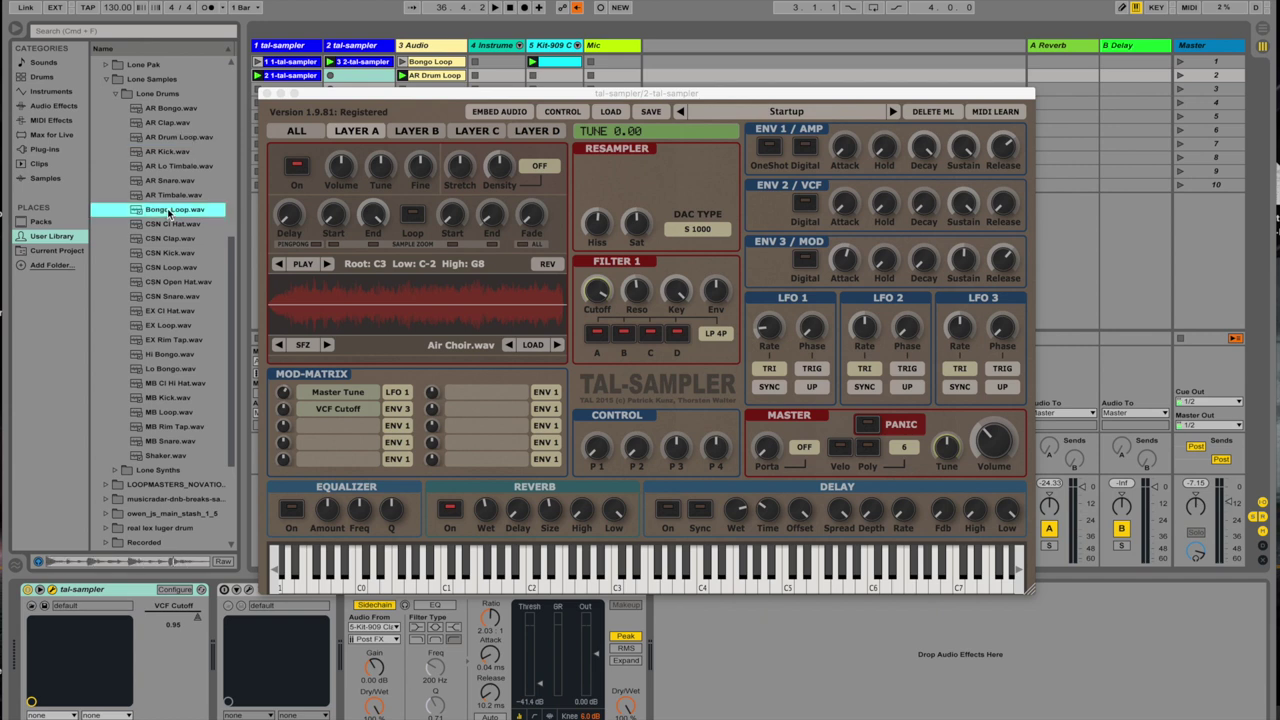
left_click(177, 268)
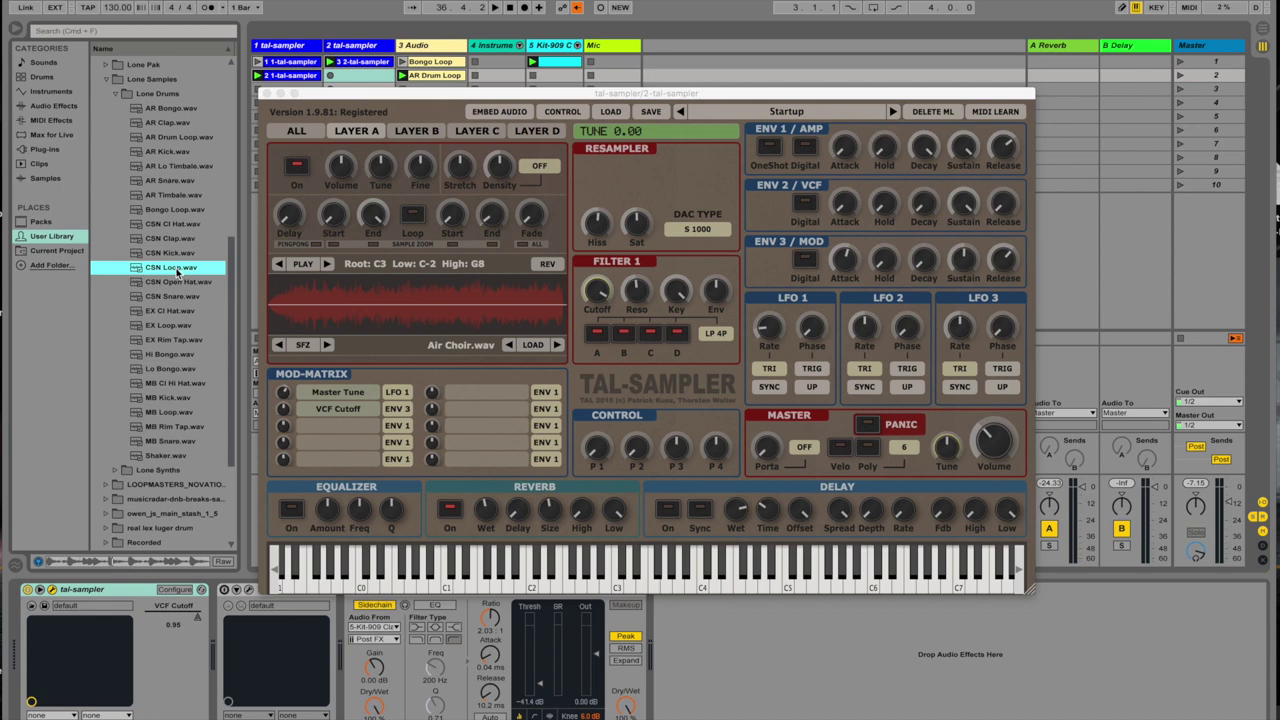
left_click(168, 326)
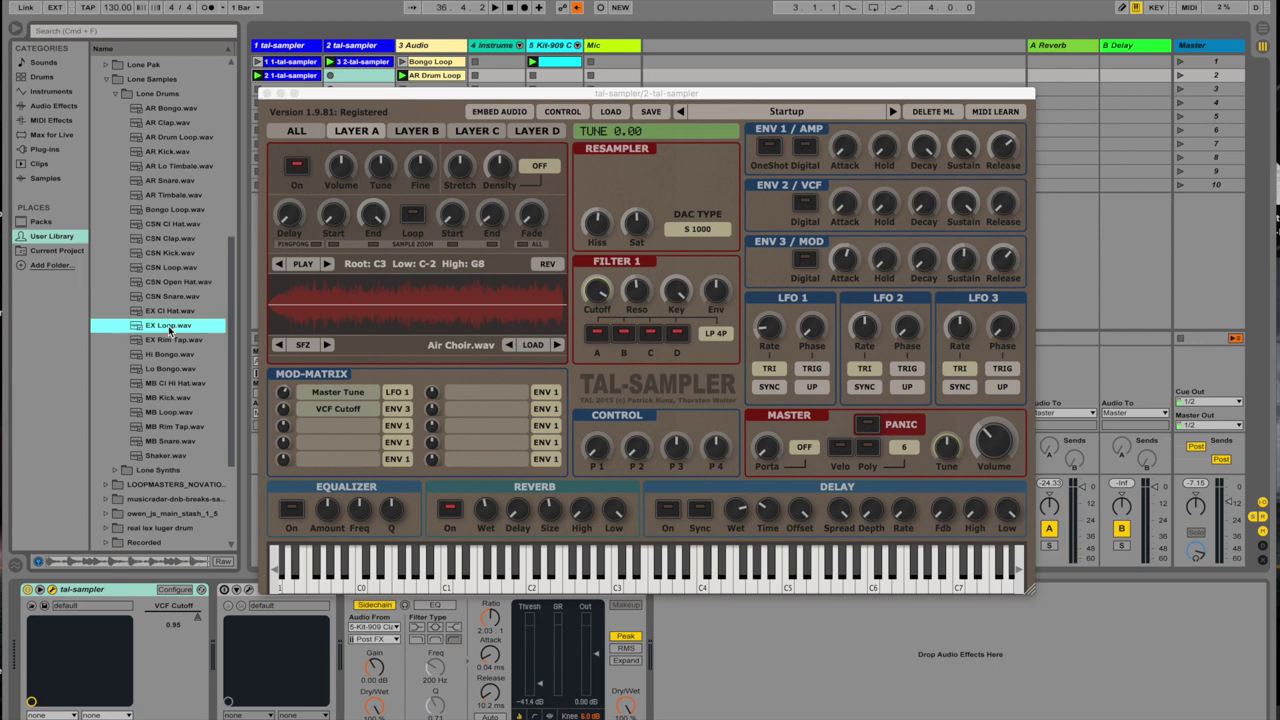
left_click(172, 411)
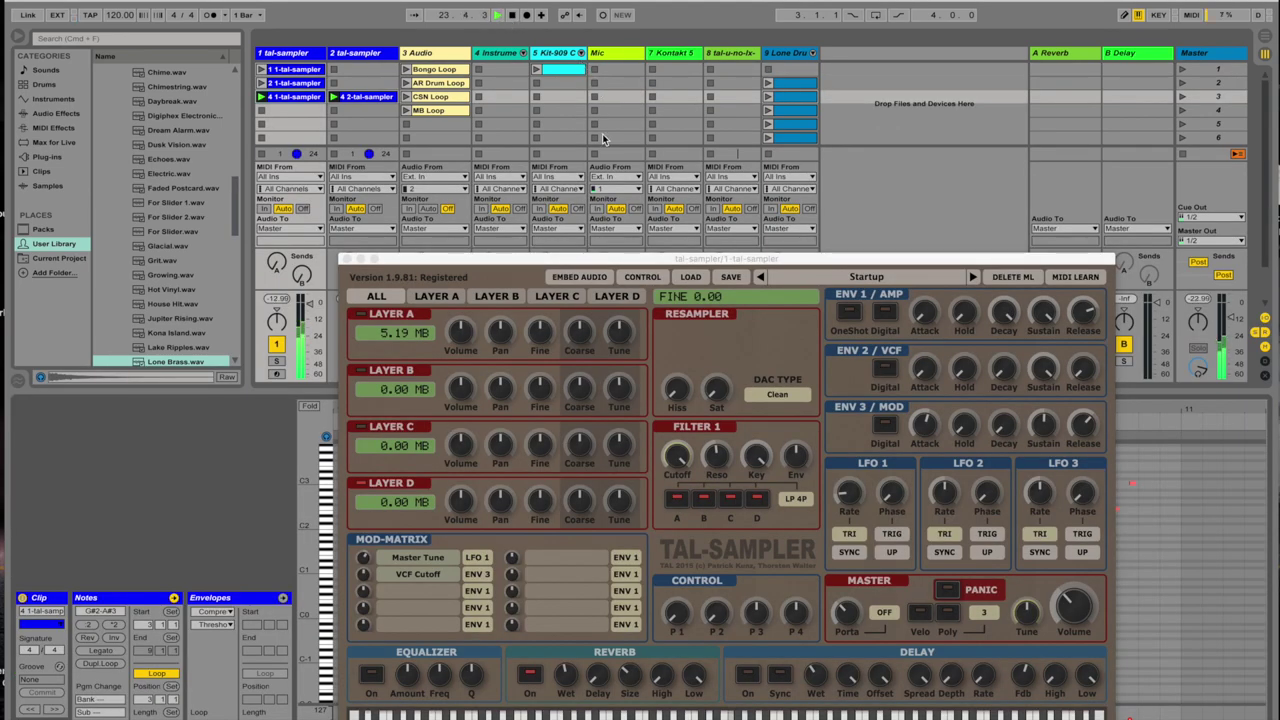
Step: Launch the kick clip on the Kit-909 track and unmute that track
left_click(362, 430)
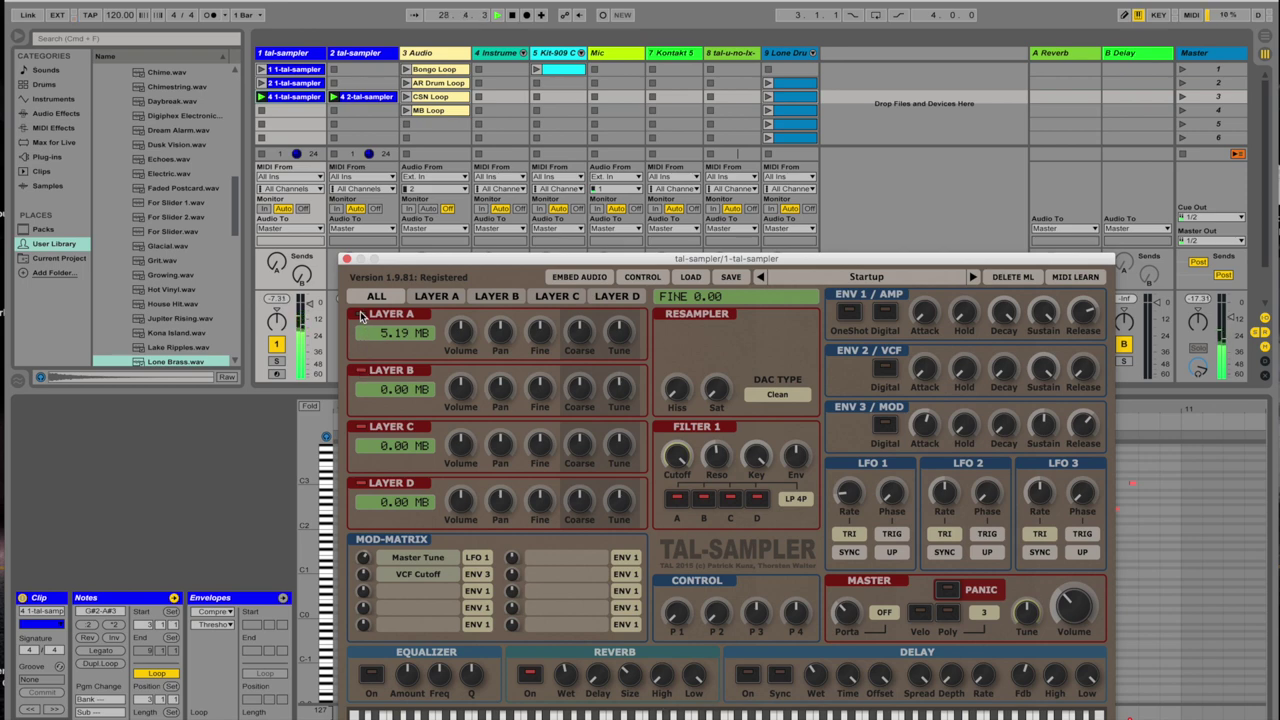
left_click(537, 71)
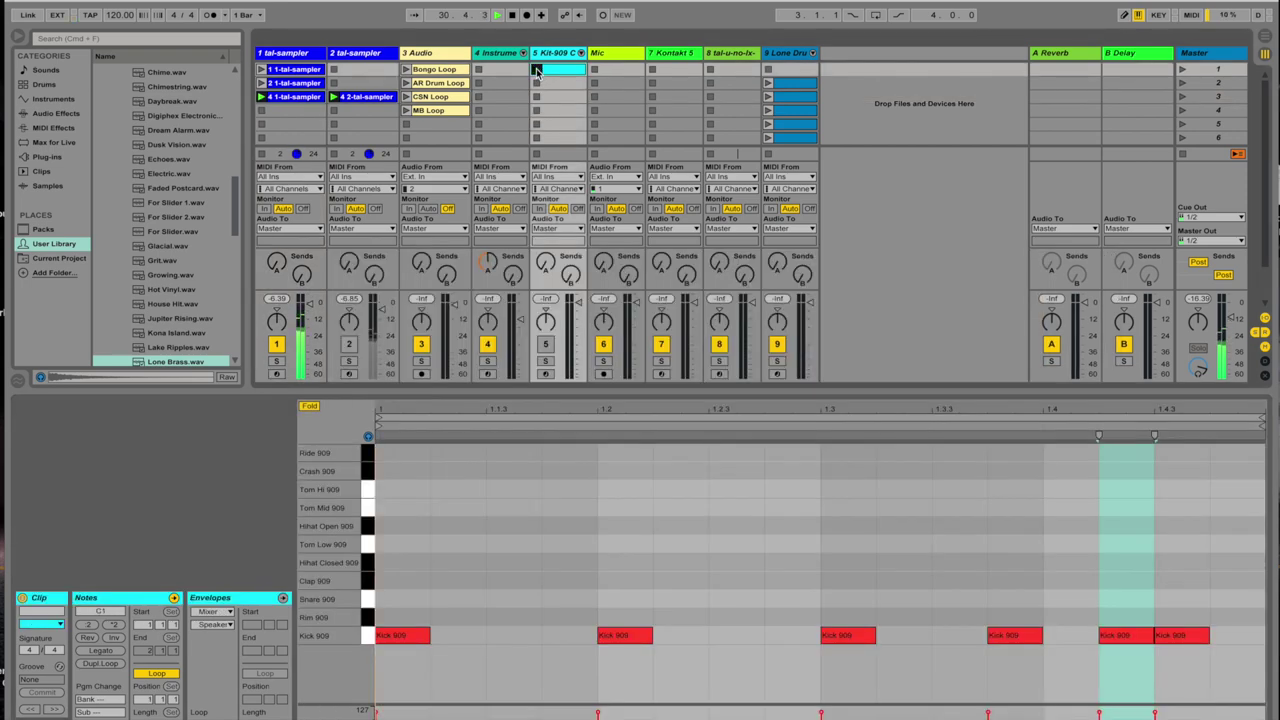
left_click(545, 345)
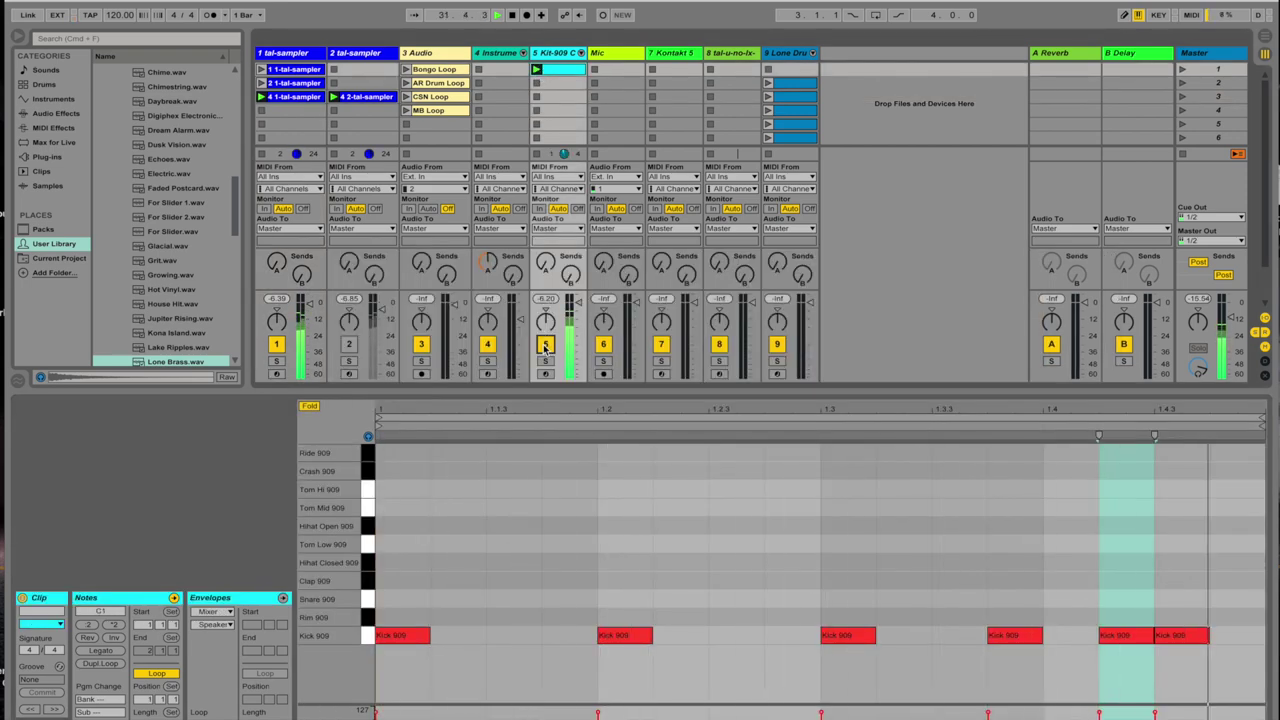
Step: Launch the Lone Drums track's clips in scenes 2 to 6 one after another, and unmute the second tal-sampler track
left_click(768, 84)
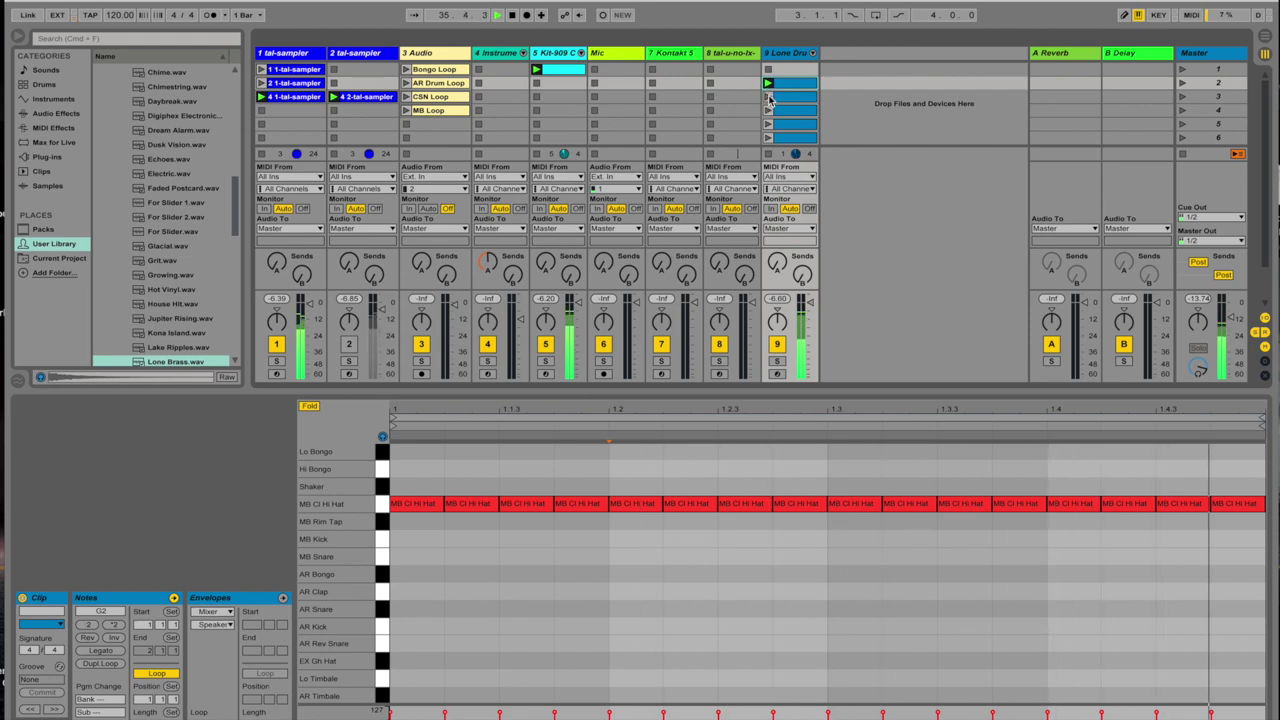
left_click(768, 97)
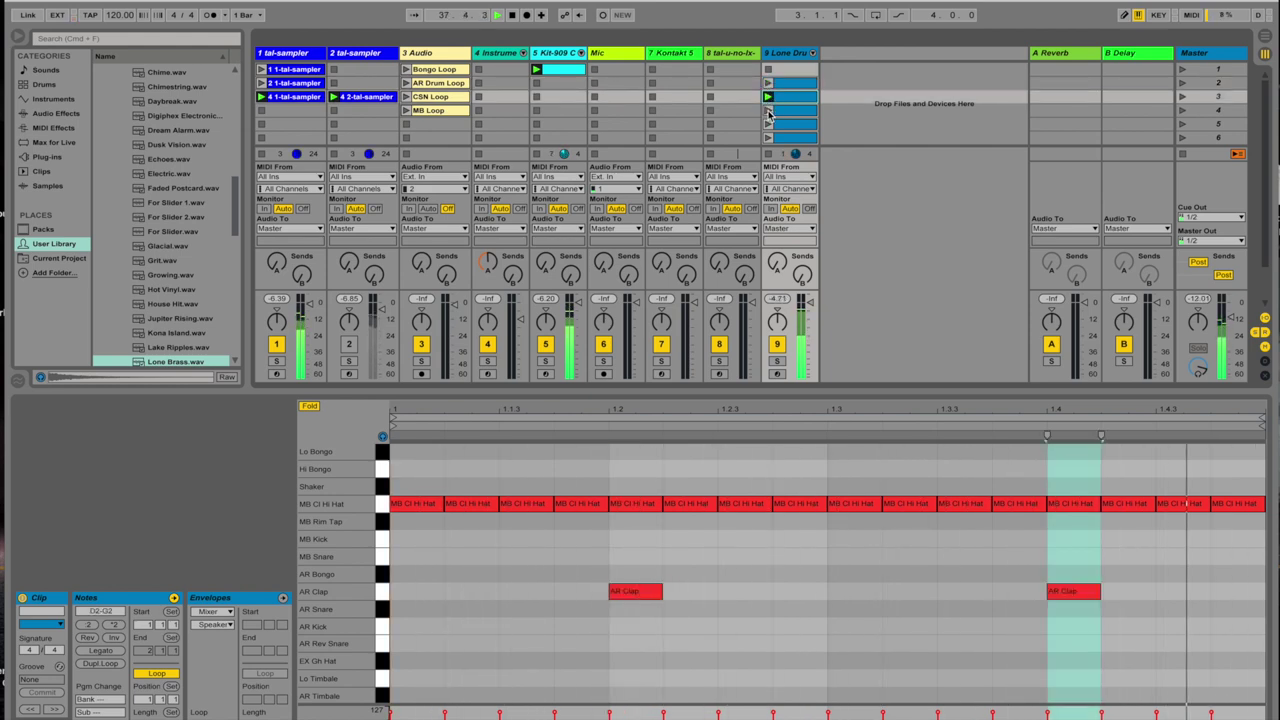
left_click(768, 111)
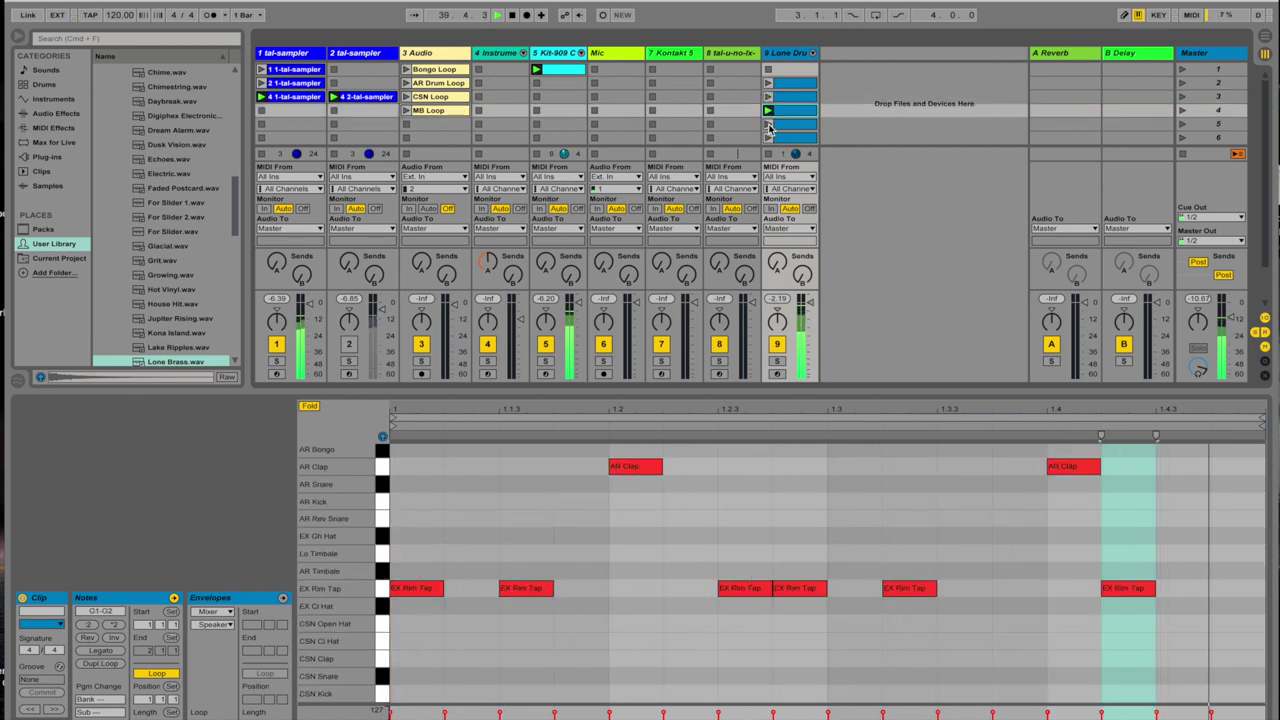
left_click(768, 125)
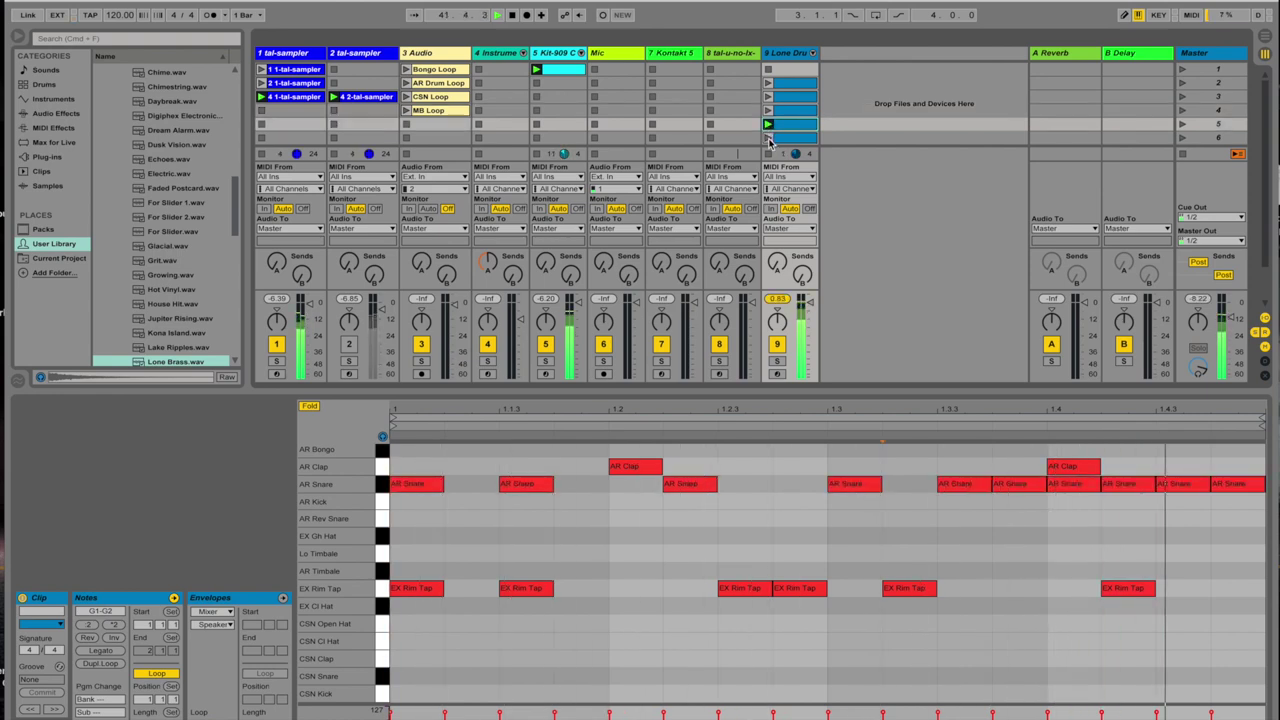
left_click(768, 138)
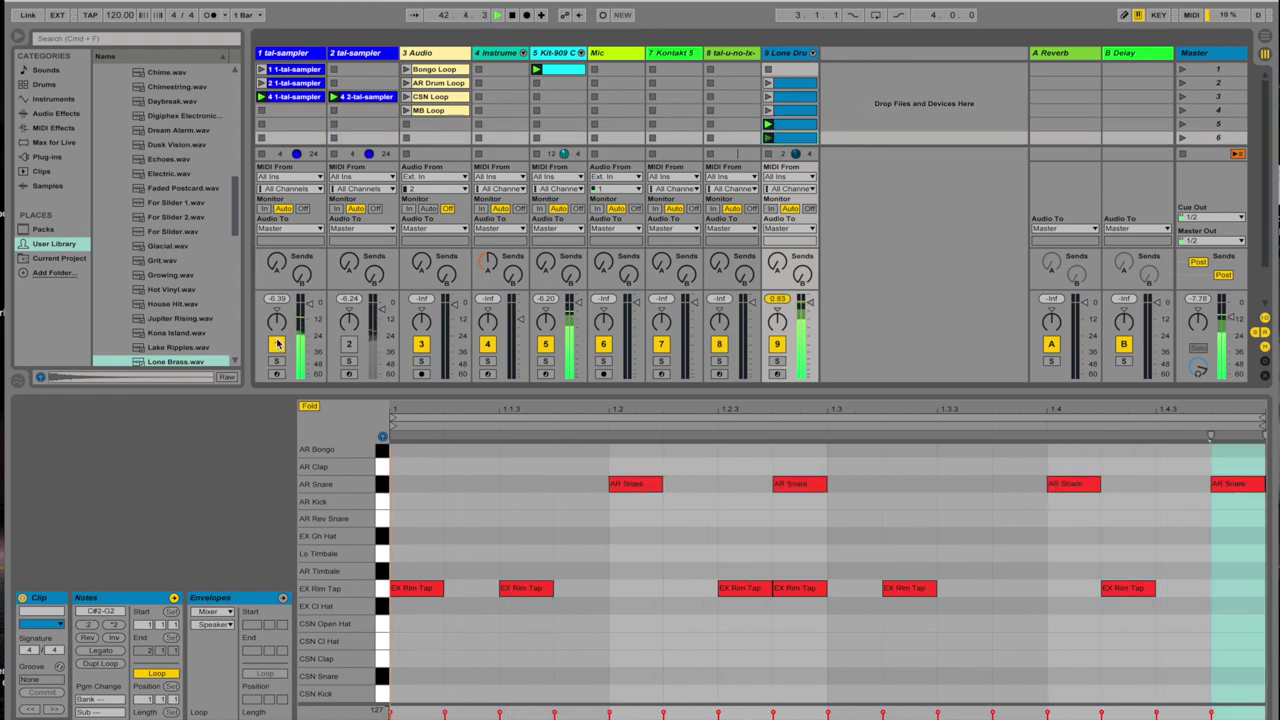
left_click(349, 344)
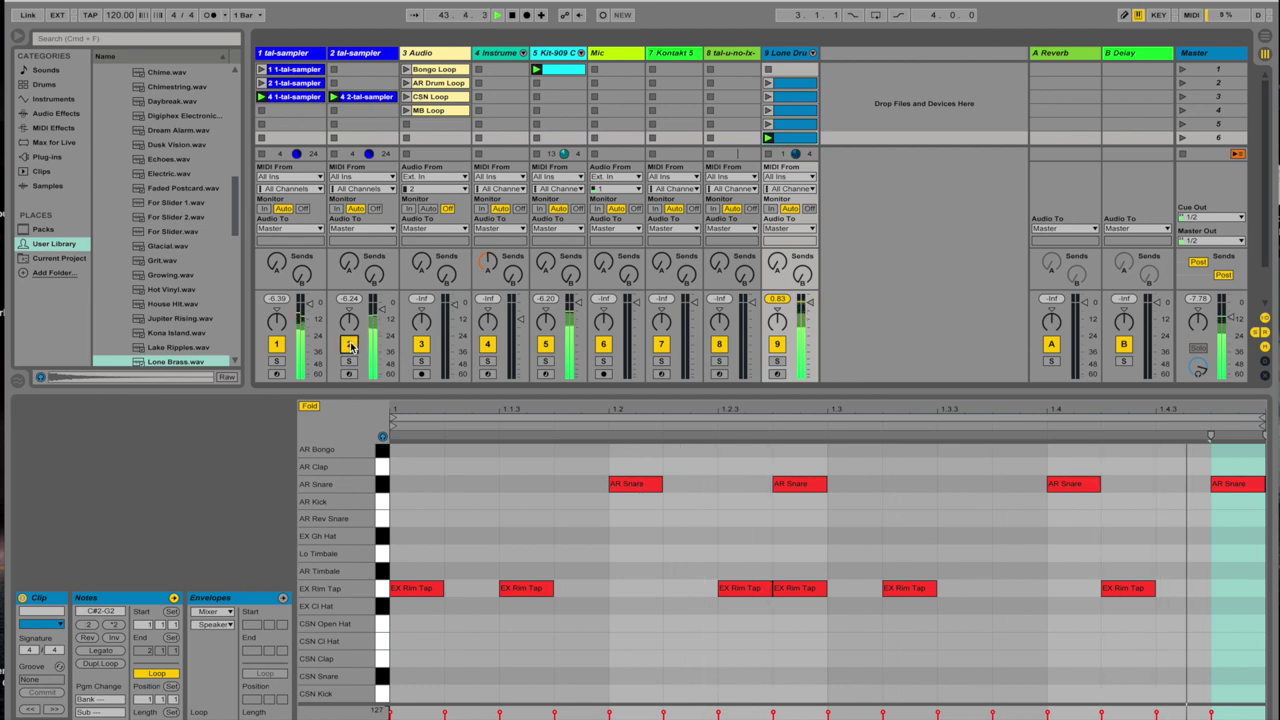